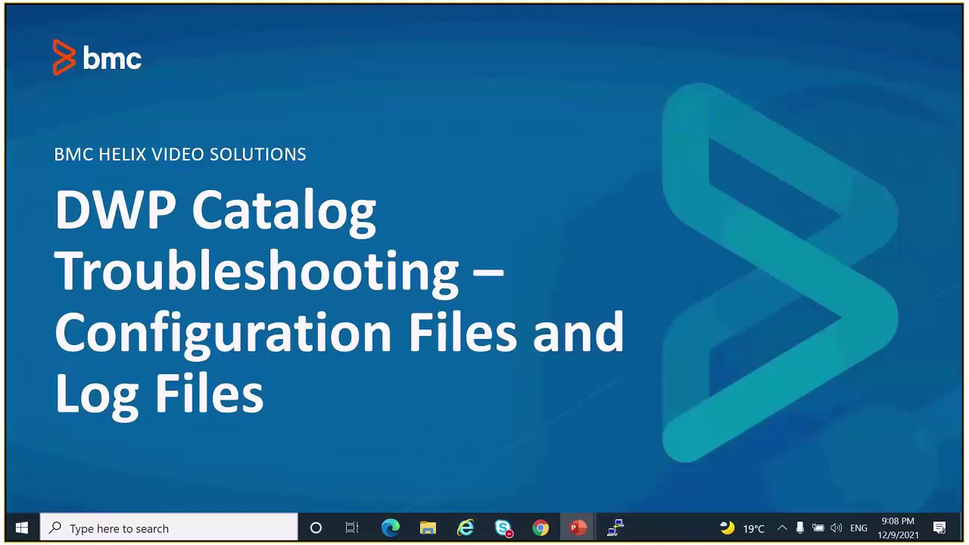
- Load the /api/myit-sb/version page in the Digital Workplace Catalog browser tab
click(540, 528)
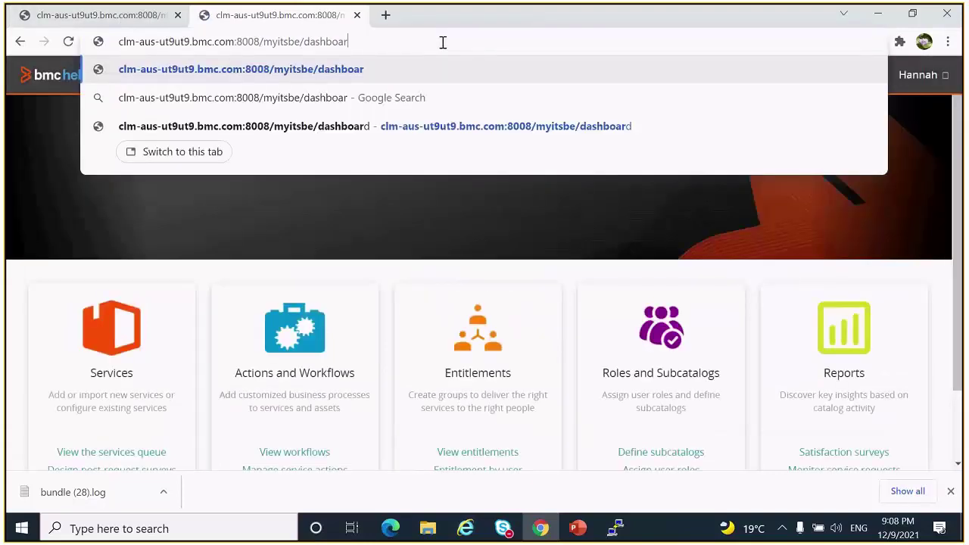
key(BackSpace)
key(BackSpace)
key(BackSpace)
key(BackSpace)
key(BackSpace)
key(BackSpace)
key(BackSpace)
key(BackSpace)
key(BackSpace)
key(BackSpace)
key(BackSpace)
key(BackSpace)
key(BackSpace)
key(BackSpace)
key(BackSpace)
key(BackSpace)
text(api)
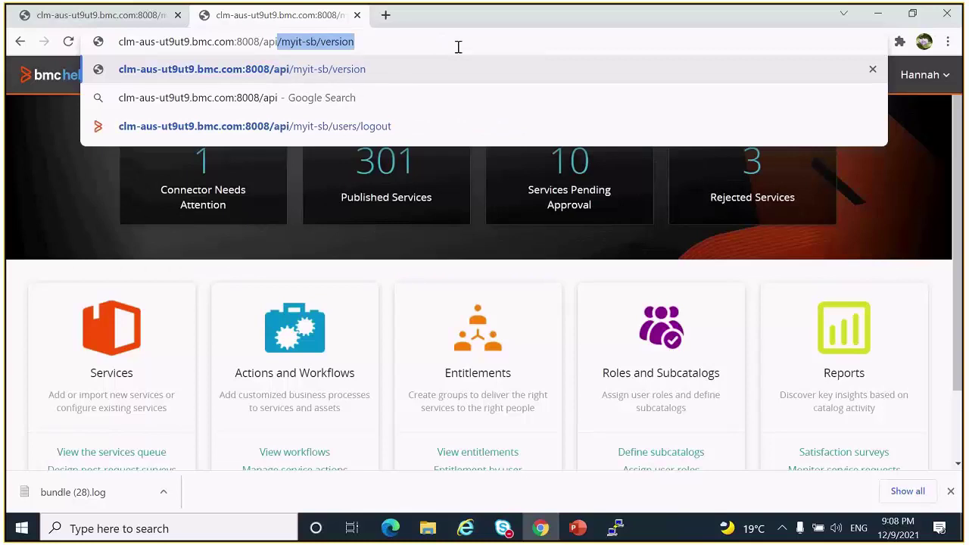
key(Right)
key(Return)
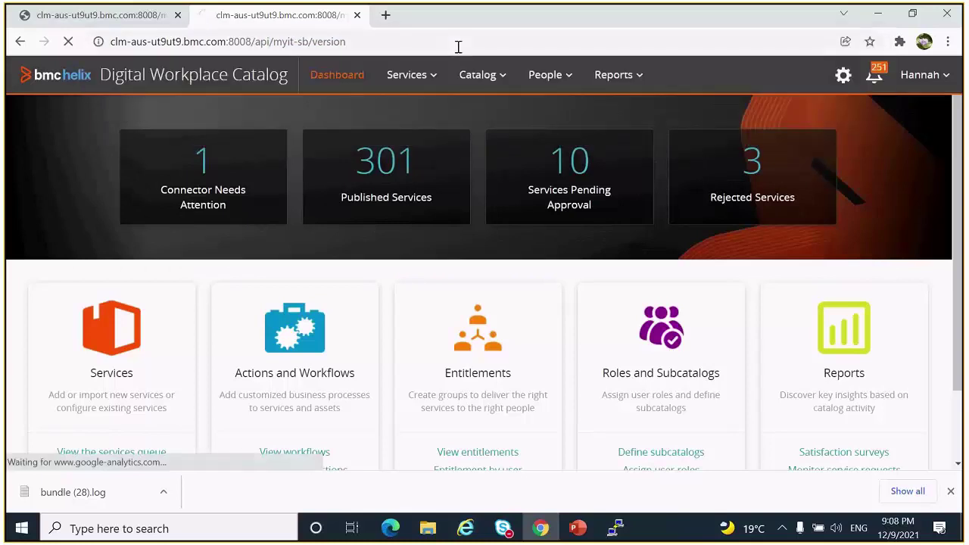
- Select the sbVersion 20.02.03 and buildId values, then go back to the dashboard tab
double_click(109, 130)
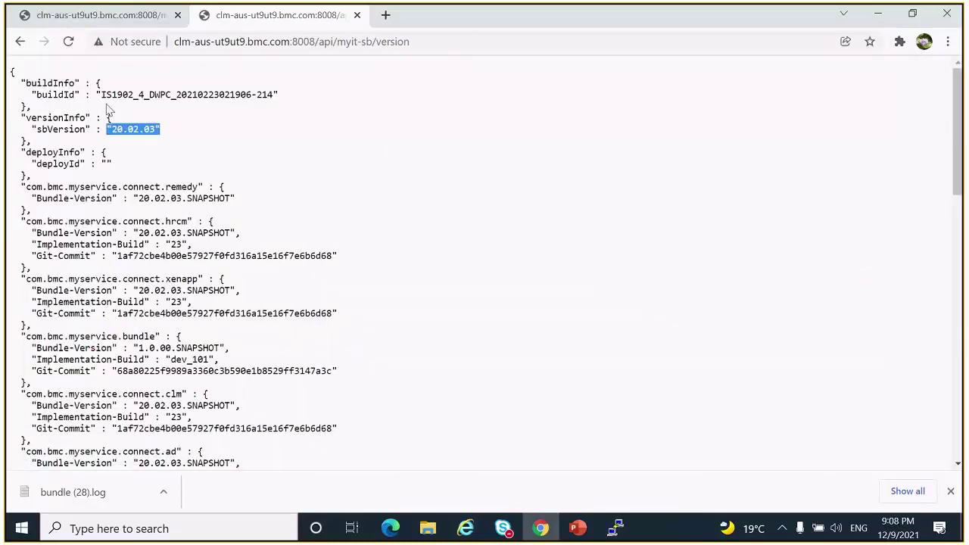
drag(101, 95, 287, 97)
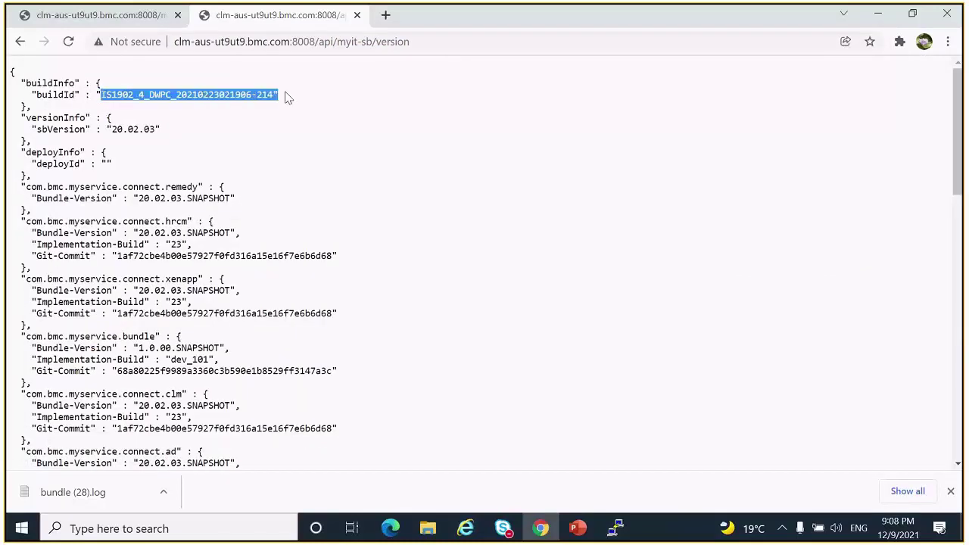
click(119, 21)
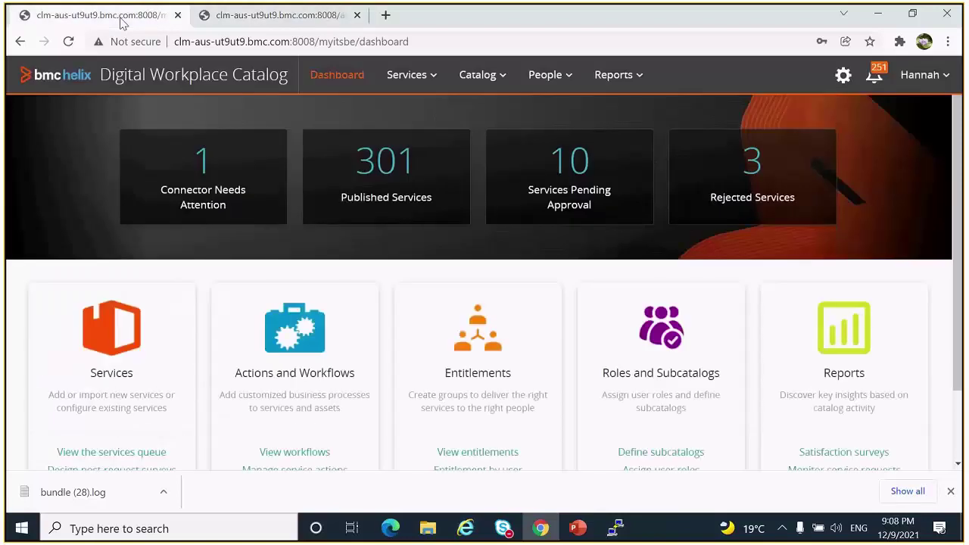
- In the application settings' Logging page, enable overriding the log config file settings
click(842, 75)
scroll(933, 278, down, 3)
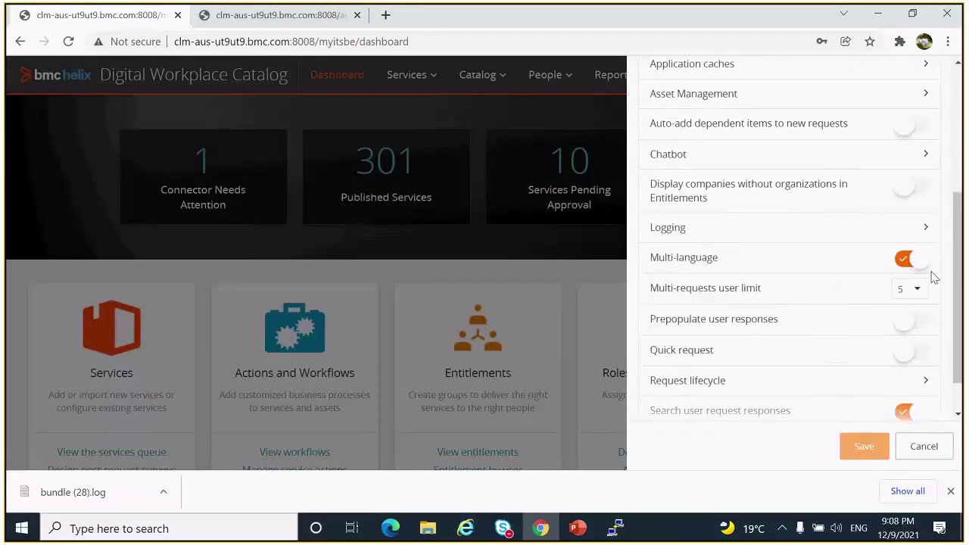
click(926, 229)
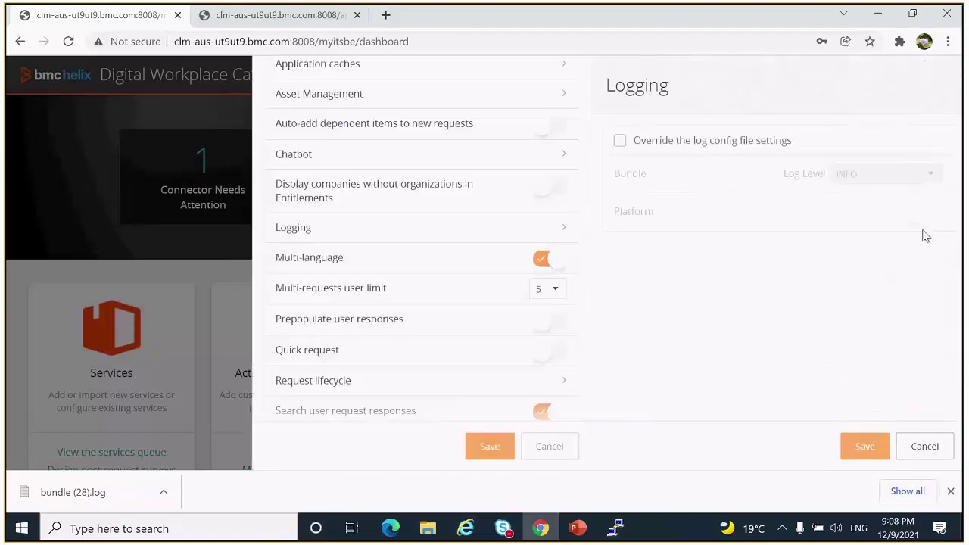
click(621, 142)
- Set the Bundle log level to DEBUG, turn on Platform logging, and save
click(939, 178)
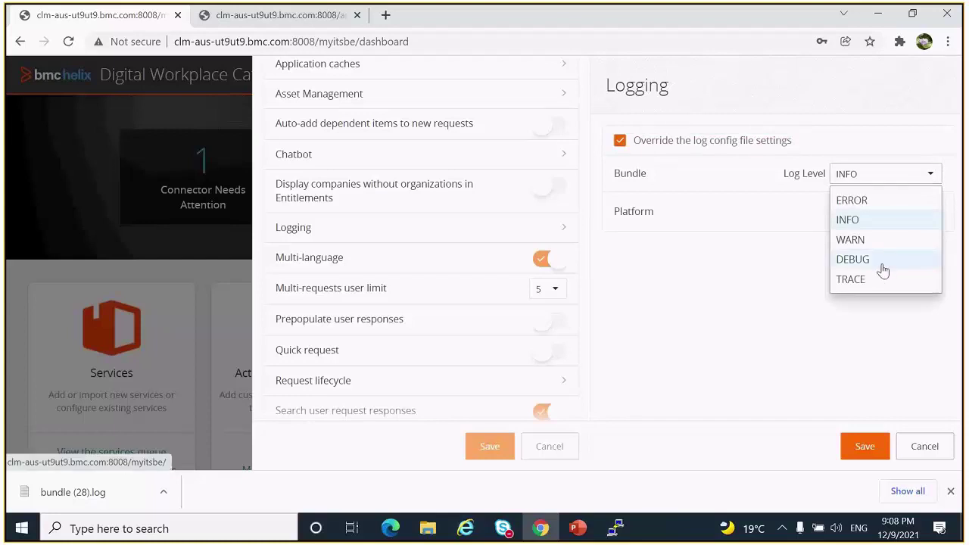
click(883, 265)
click(933, 215)
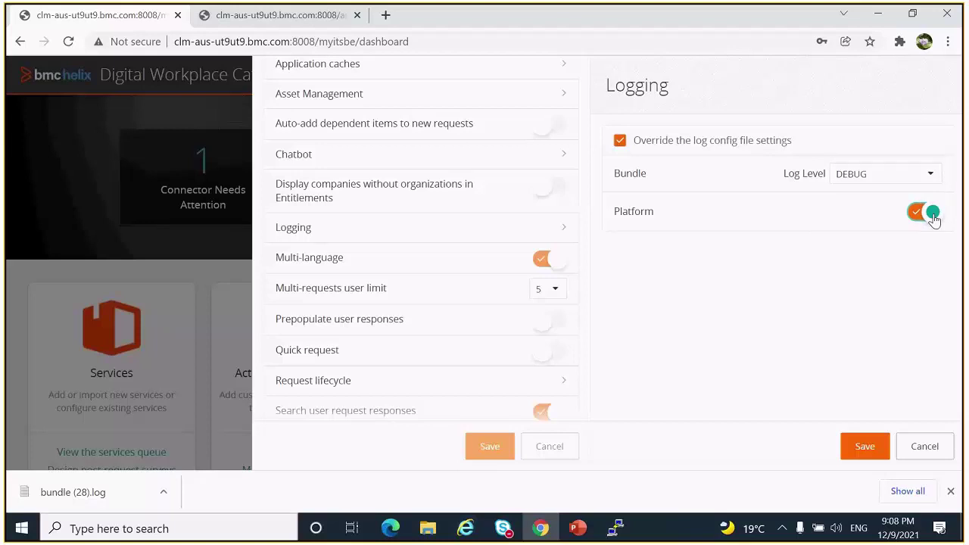
click(864, 446)
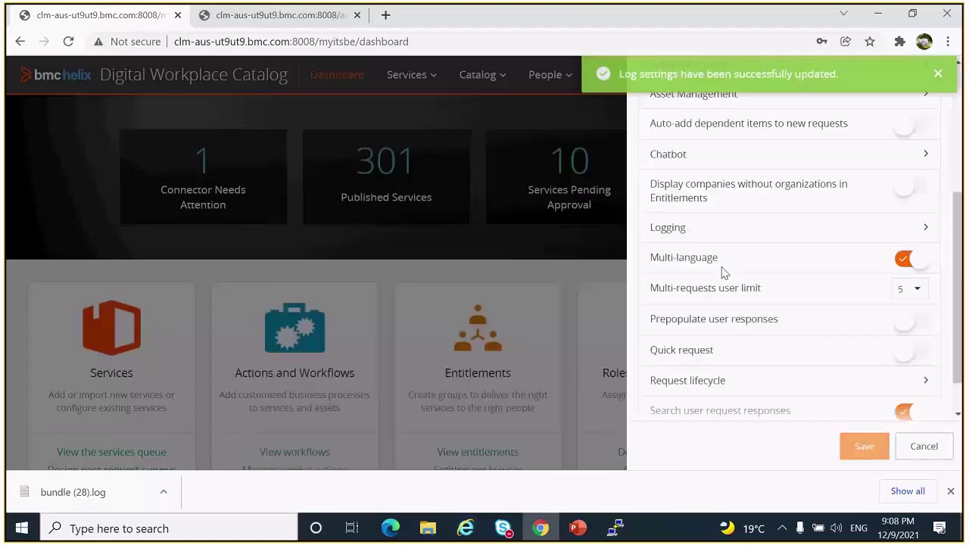
- Close settings and load /api/myit-sb/logs/bundle.log in the version tab to download the log
click(924, 454)
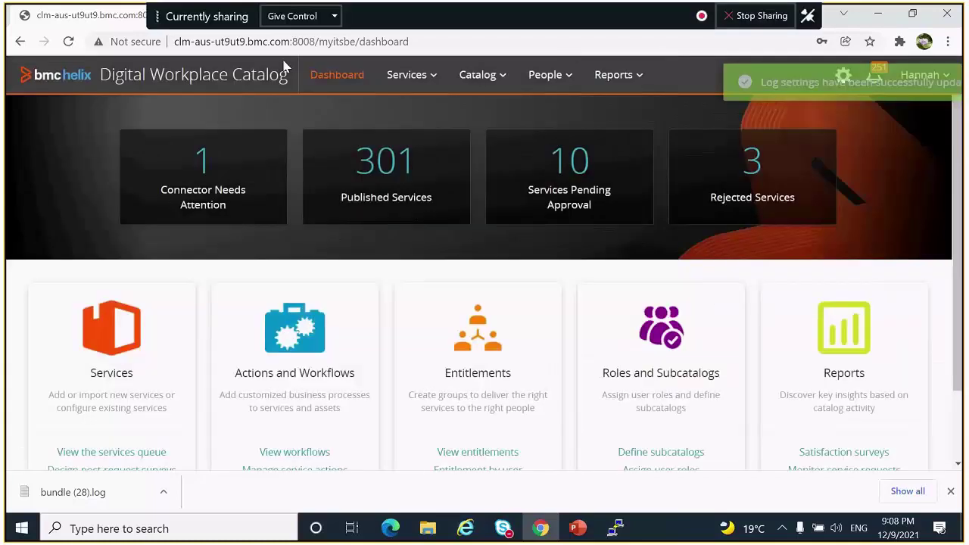
key(ctrl+Tab)
click(452, 39)
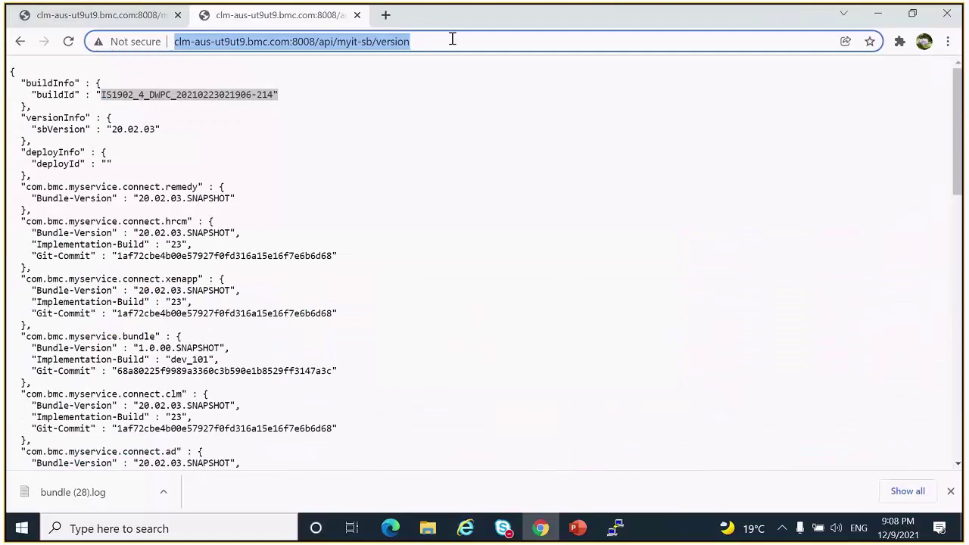
click(452, 39)
key(BackSpace)
key(BackSpace)
key(BackSpace)
key(BackSpace)
key(BackSpace)
key(BackSpace)
key(BackSpace)
key(BackSpace)
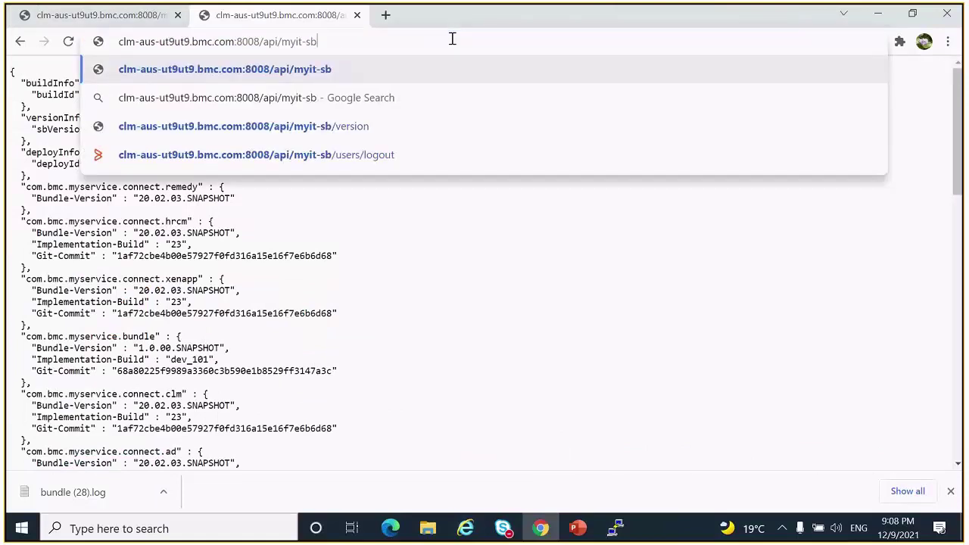
text(/)
text(l)
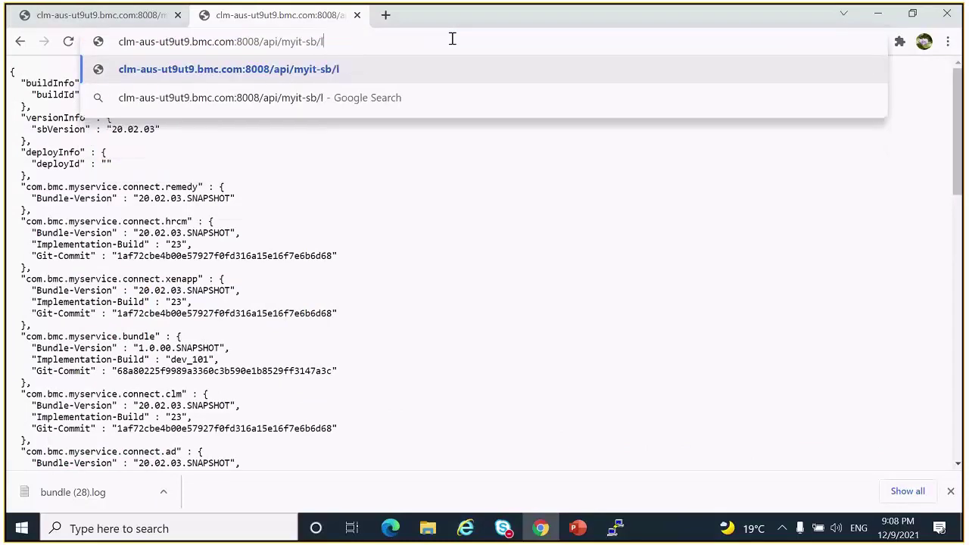
text(ogs/b)
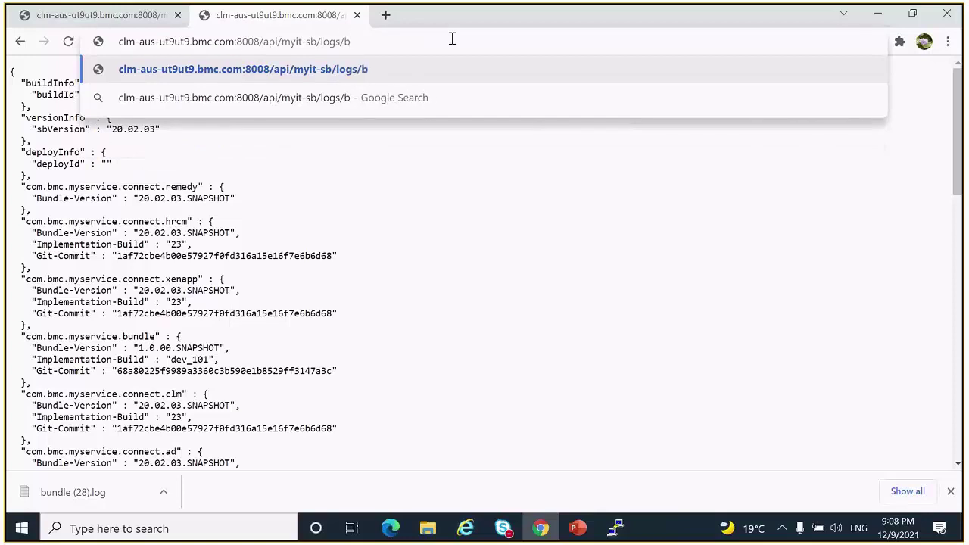
text(undle.log)
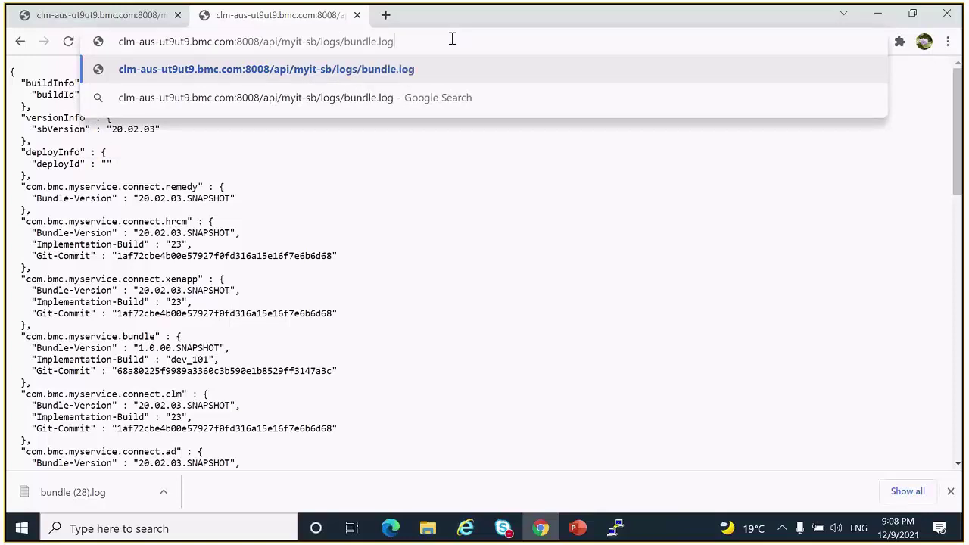
key(Return)
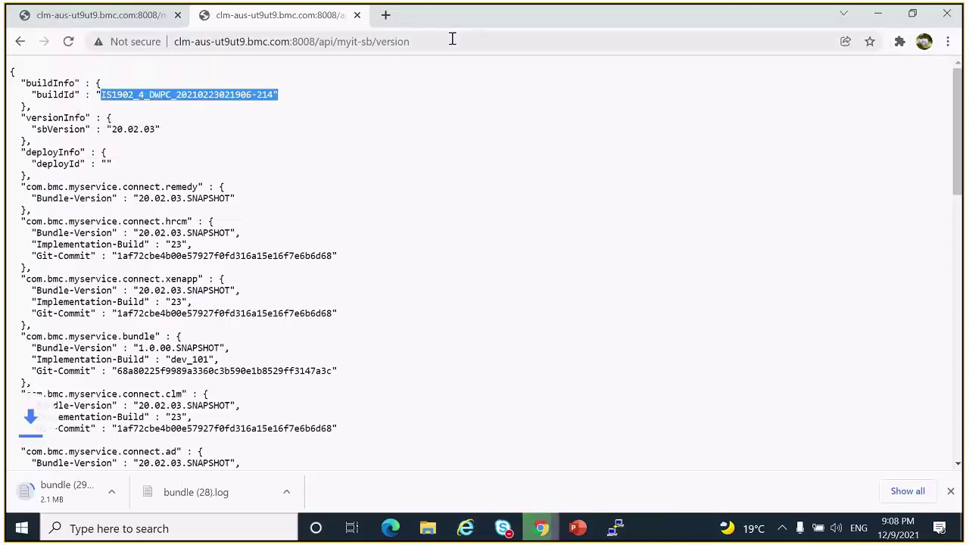
- In the SSH terminal, enter the digitalworkplace db folder and mark the bundle.log and arjavaplugin.log entries
click(616, 529)
text(cd /)
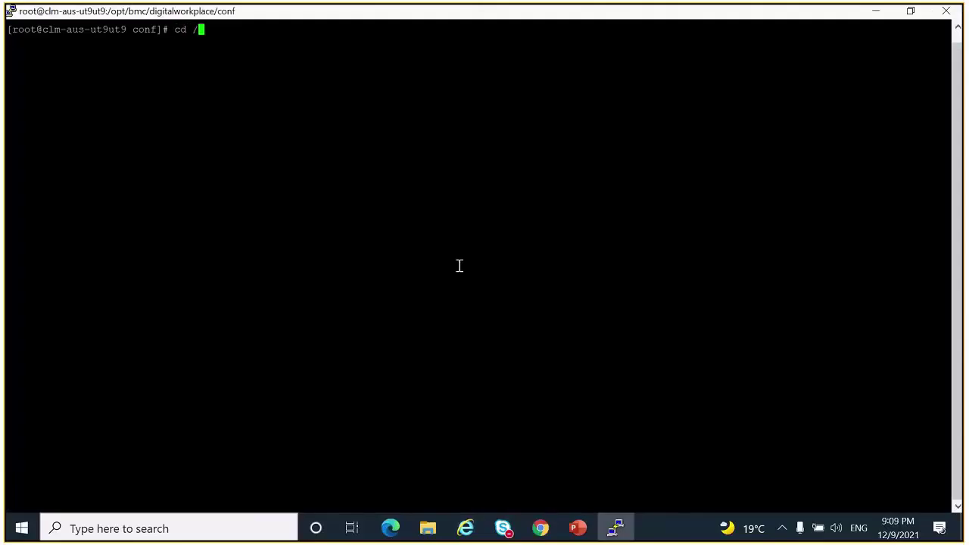
text(opt/bmc/digi)
key(Tab)
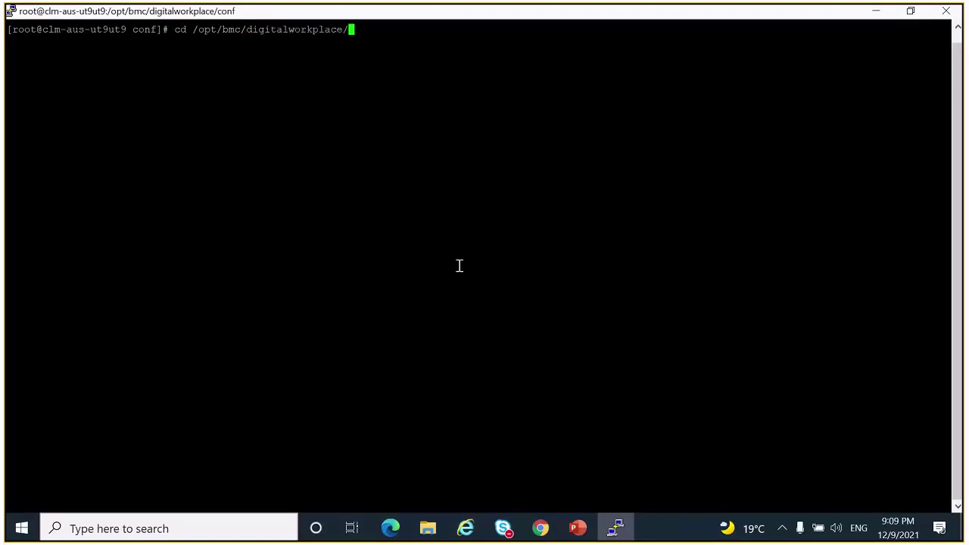
text(db)
key(Return)
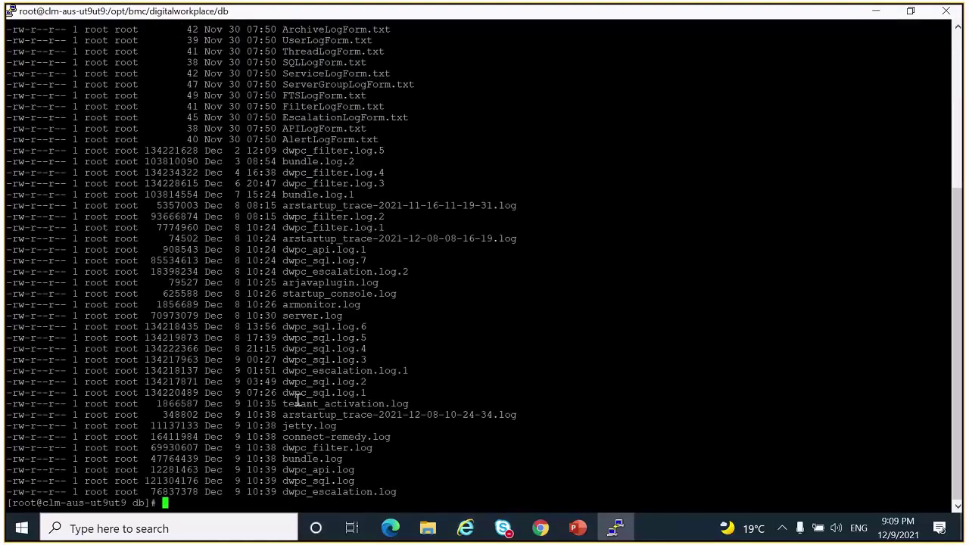
drag(283, 459, 332, 464)
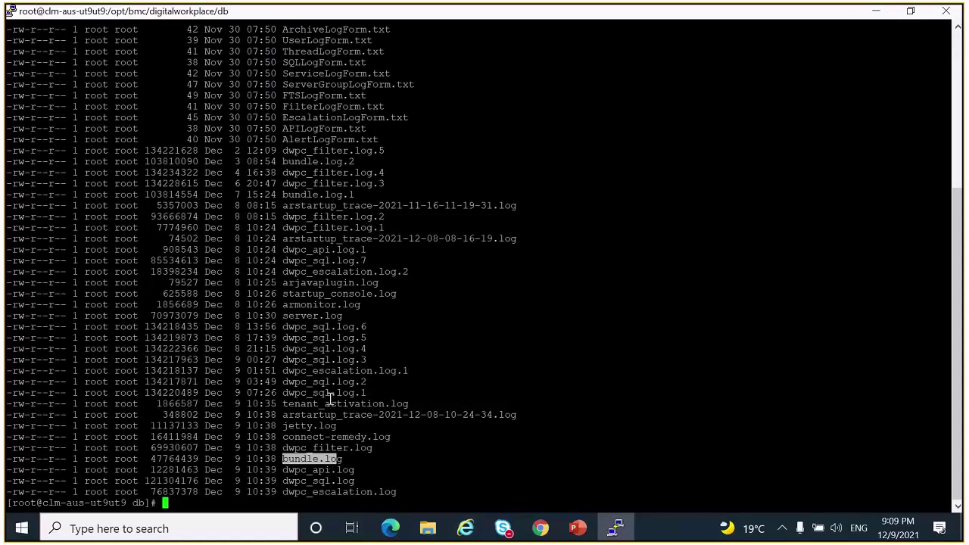
drag(342, 304, 379, 283)
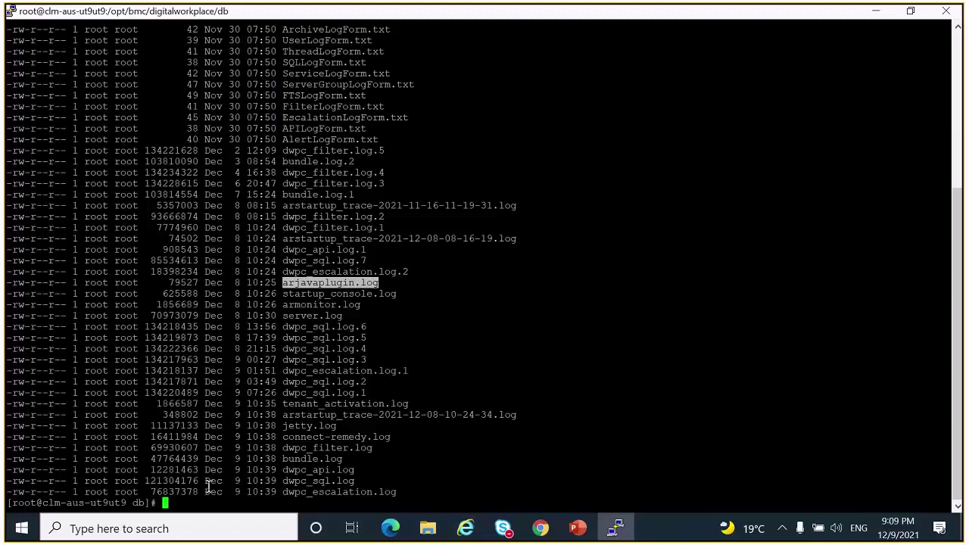
- List the tenant's db logs with ls -lrt, highlight the newest ones, then cd ../../.. back
text(cd ../ten)
key(Tab)
key(Tab)
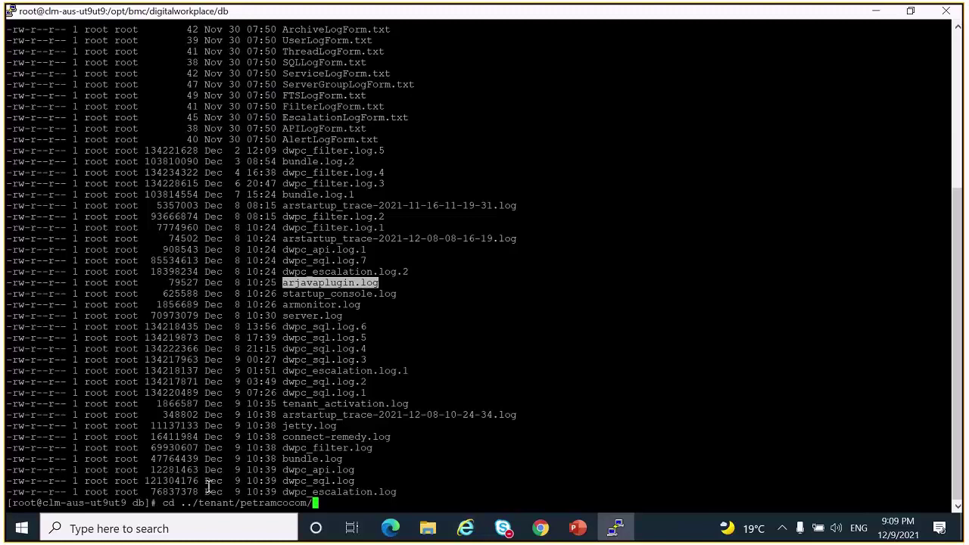
text(db)
key(Return)
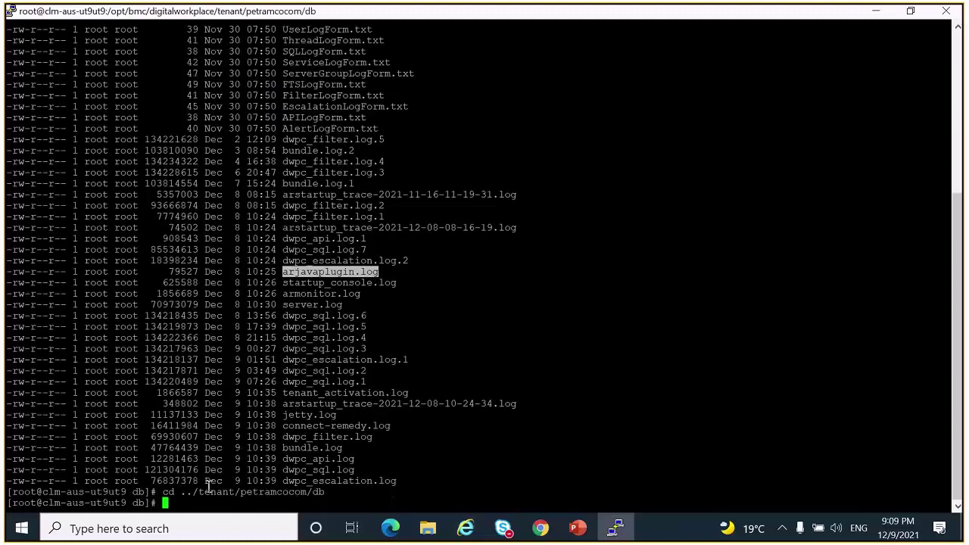
text(ls -lrt)
key(Return)
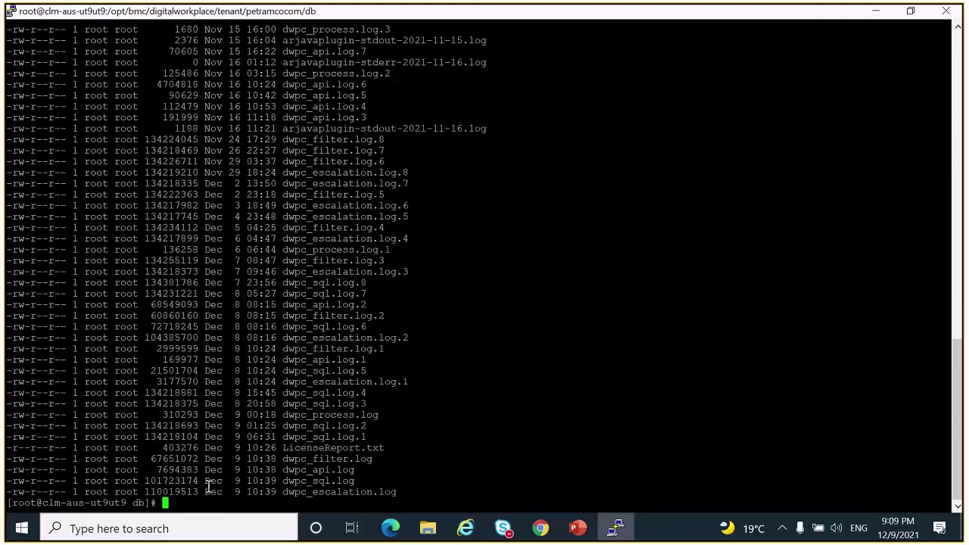
drag(287, 471, 354, 492)
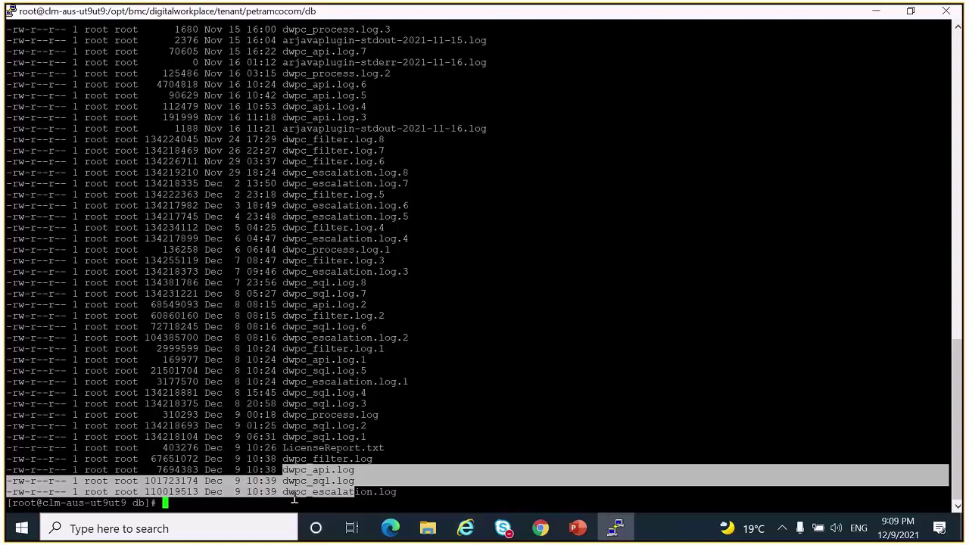
text(cd ../../..)
key(Return)
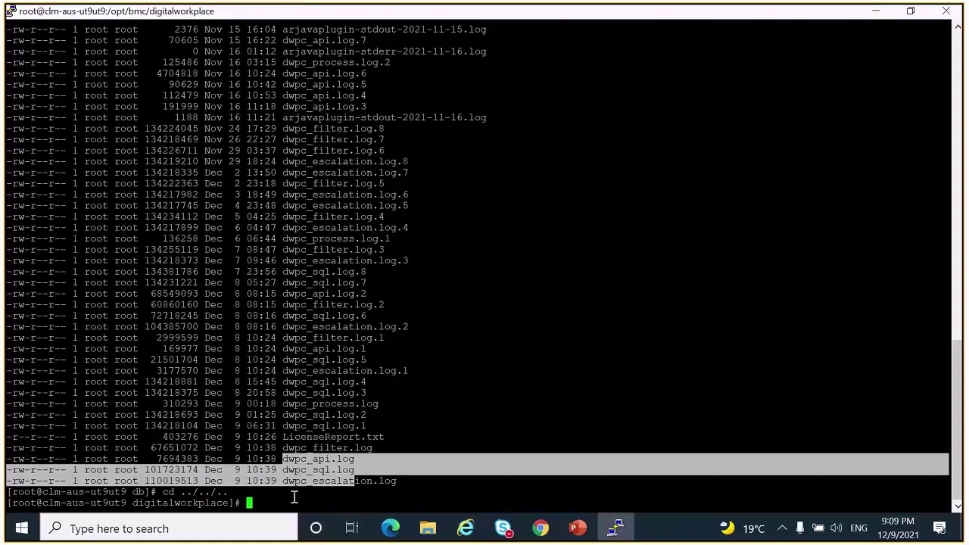
- Enter the conf directory, list it, and print ar.conf with cat
text(cd conf)
key(Return)
text(ls)
key(Return)
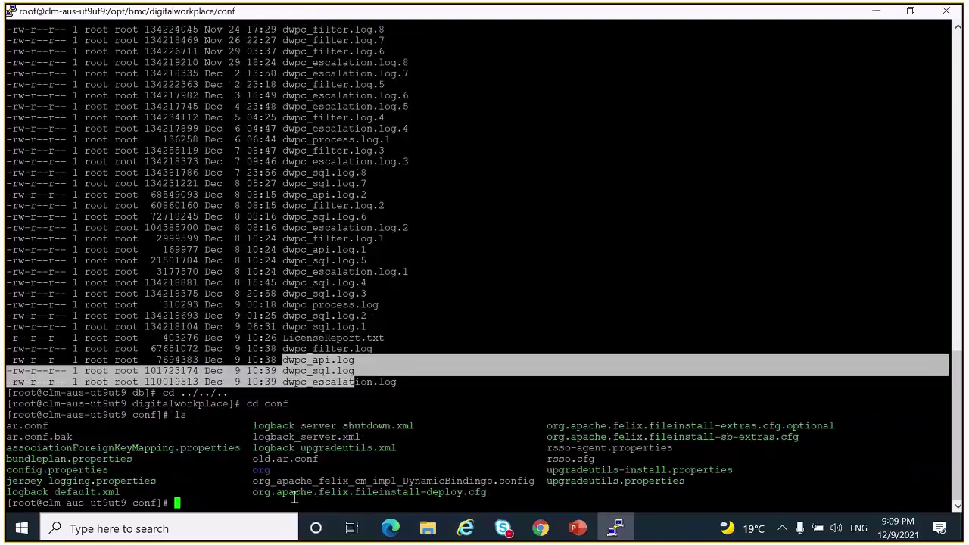
double_click(39, 425)
key(ctrl+c)
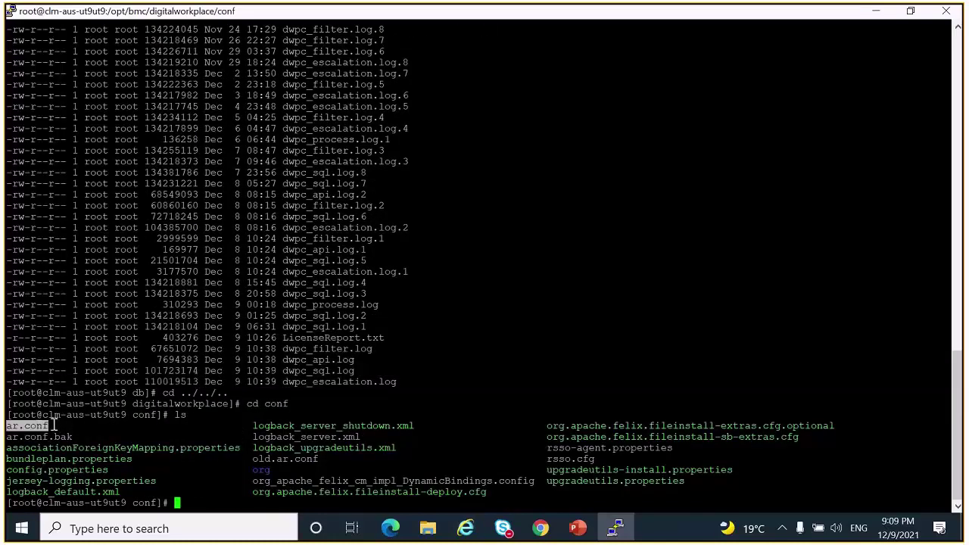
text(cat)
right_click(193, 479)
key(Return)
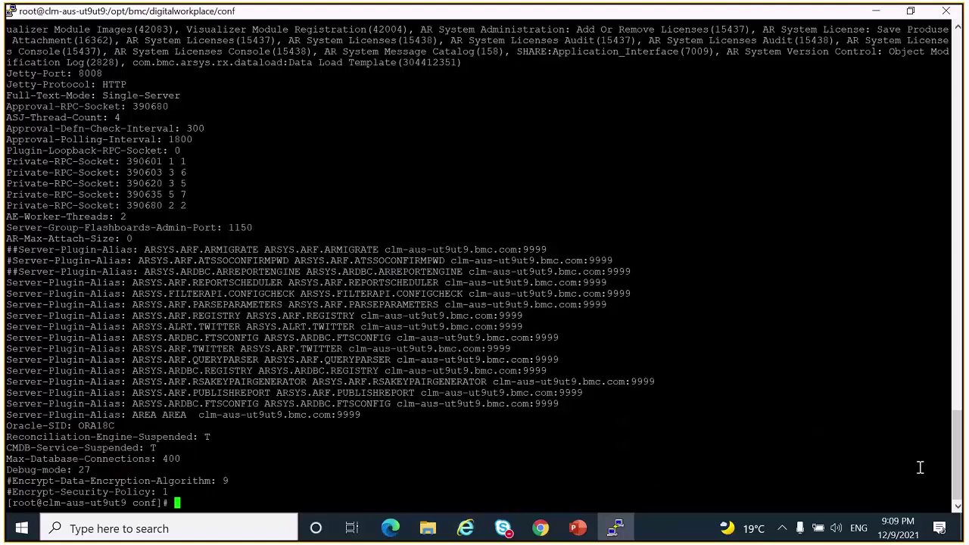
- Highlight ar.conf's database and private RPC socket settings, then list conf with ls -lrt
drag(958, 458, 960, 367)
drag(7, 304, 131, 350)
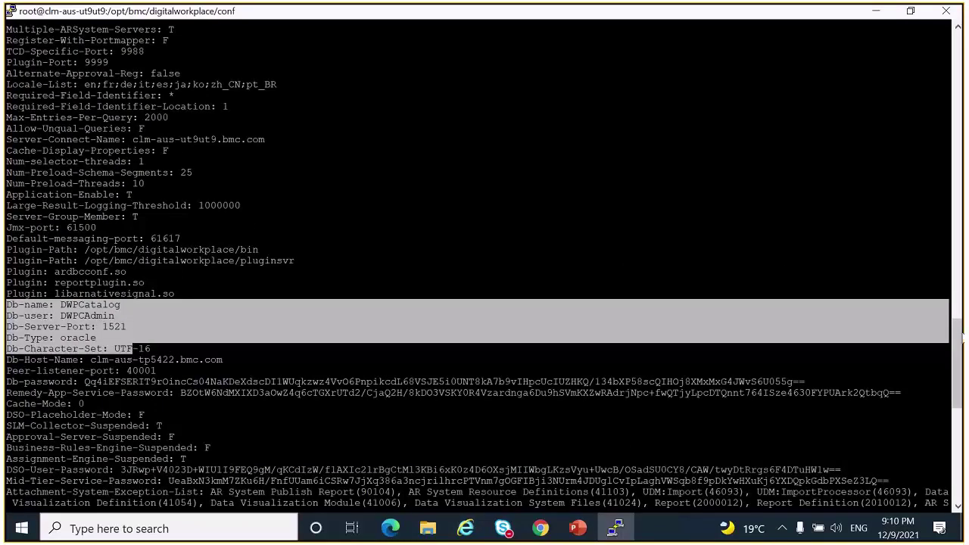
drag(960, 401, 960, 470)
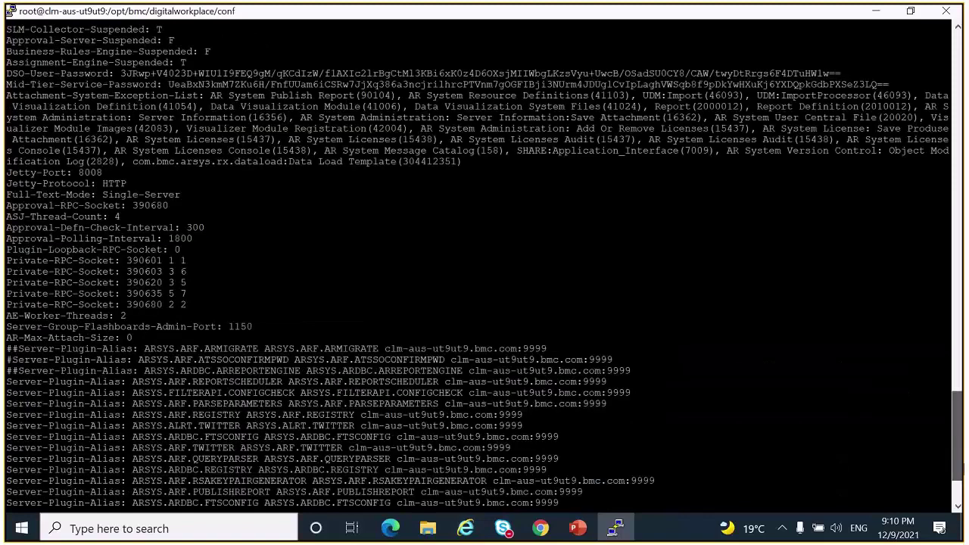
click(960, 417)
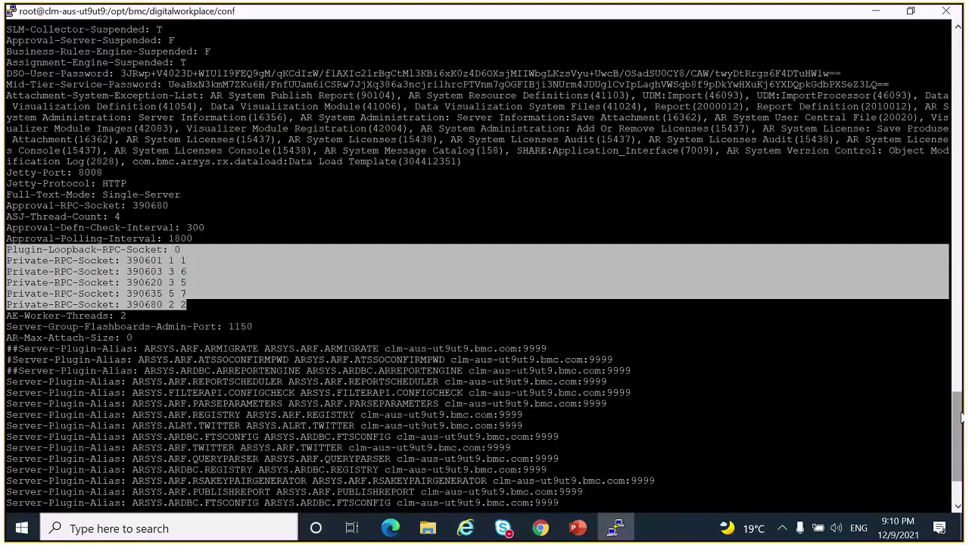
scroll(582, 446, down, 3)
text(ls -lrt)
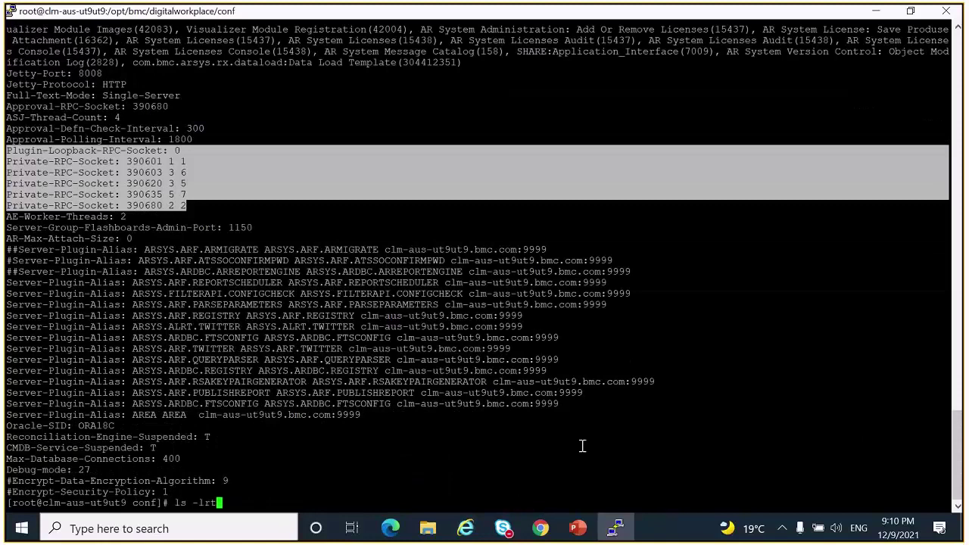
key(Return)
- Print rsso-agent.properties and highlight its SSO service URL value
double_click(321, 437)
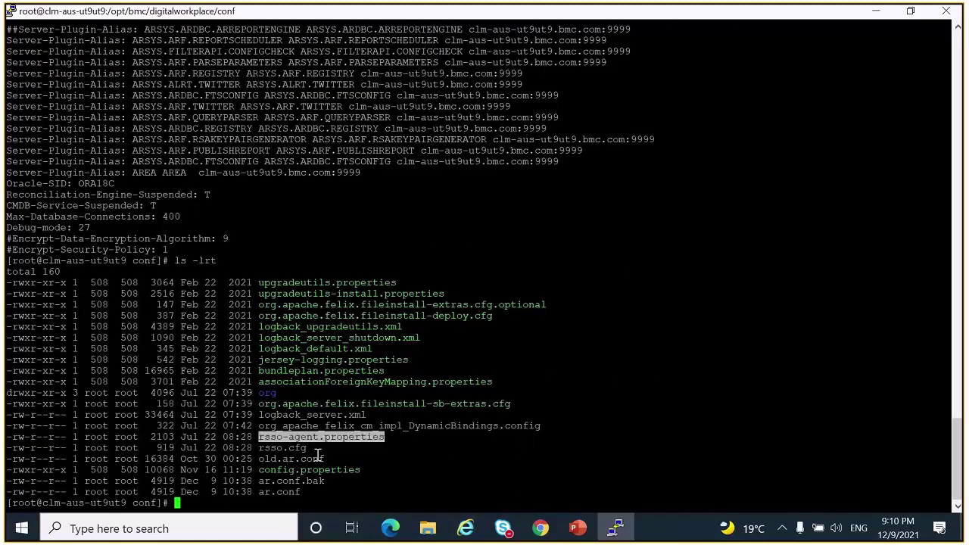
text(cat)
right_click(295, 468)
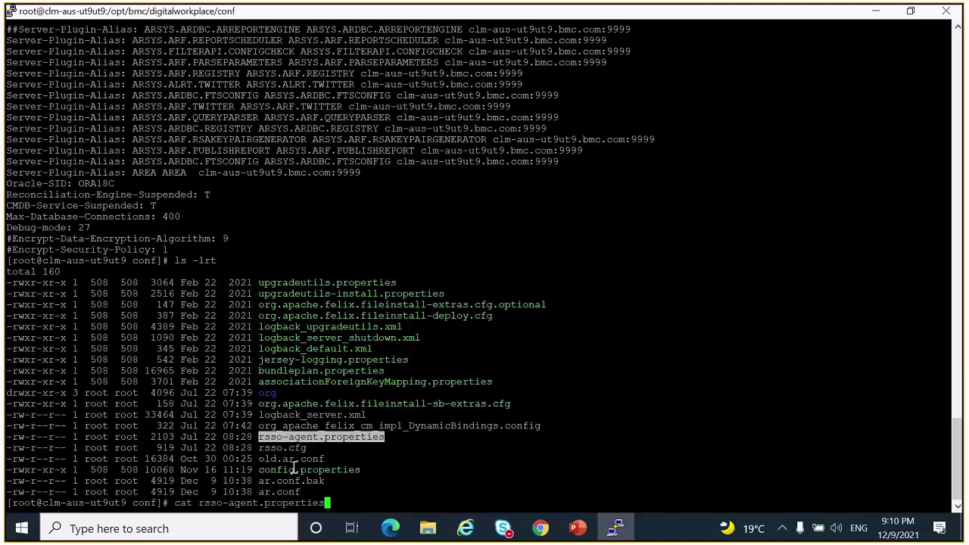
key(Return)
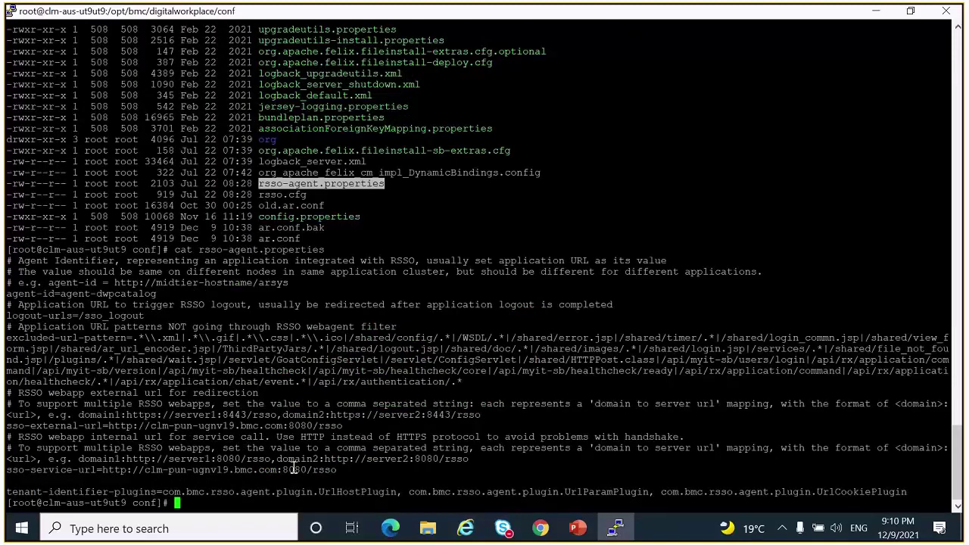
drag(84, 470, 338, 474)
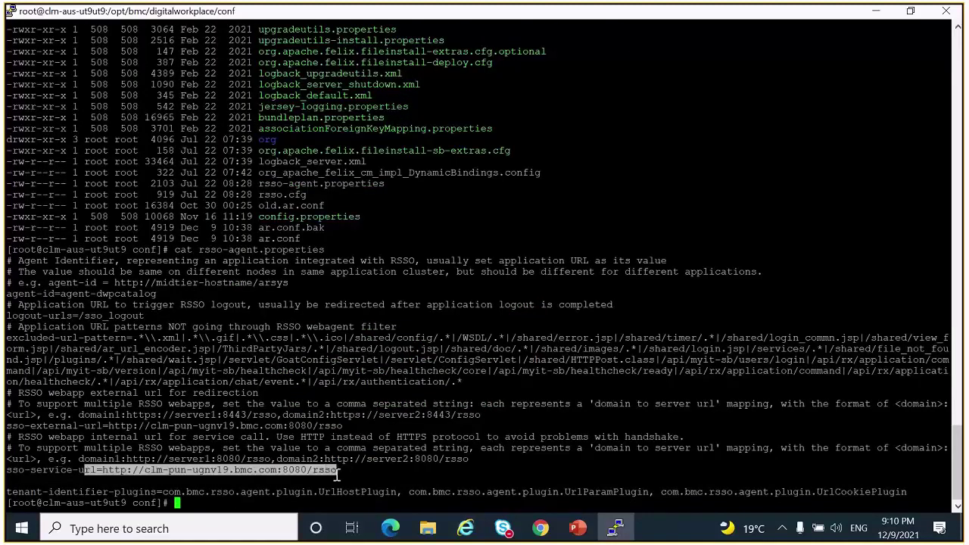
- Go to /etc/arsystem/clm-aus-ut9t9/, list it, and print armonitor.conf
text(cd /etc/arsystem/clm-aus-ut9t9/)
key(Return)
text(ls)
key(Return)
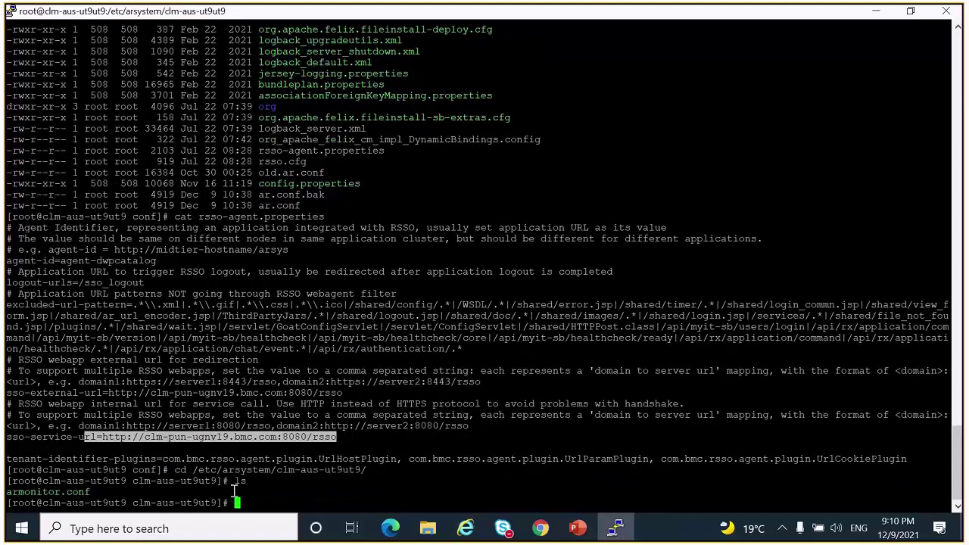
double_click(82, 490)
key(ctrl+c)
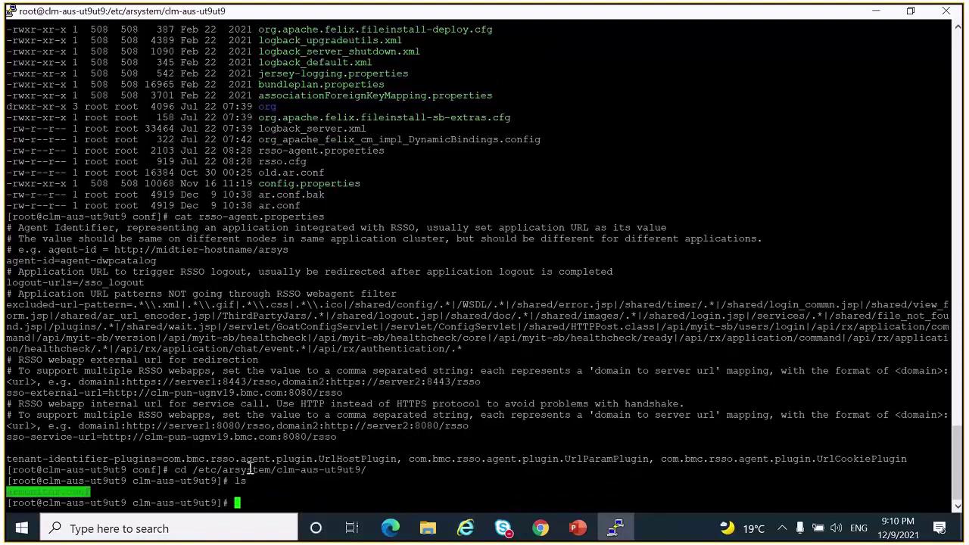
text(cat)
right_click(267, 521)
key(Escape)
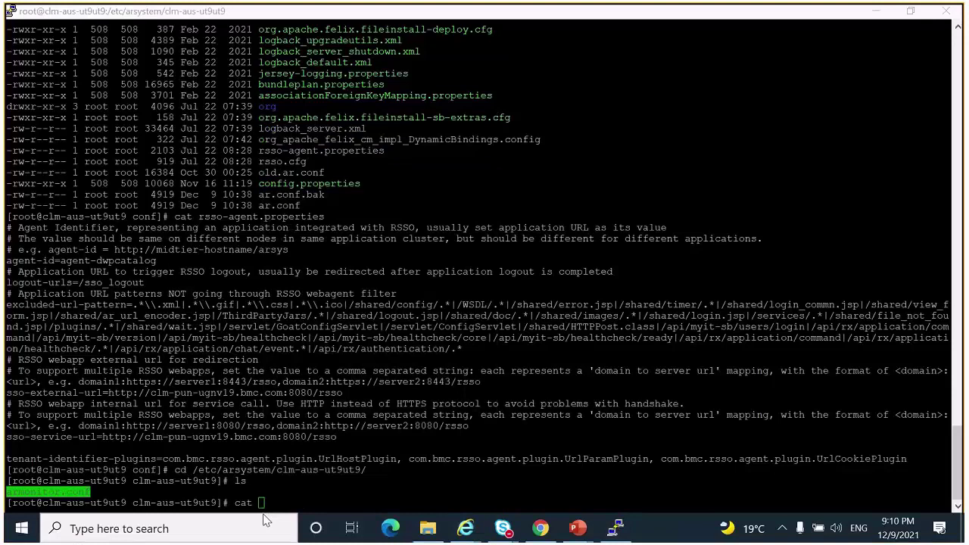
right_click(272, 500)
key(Return)
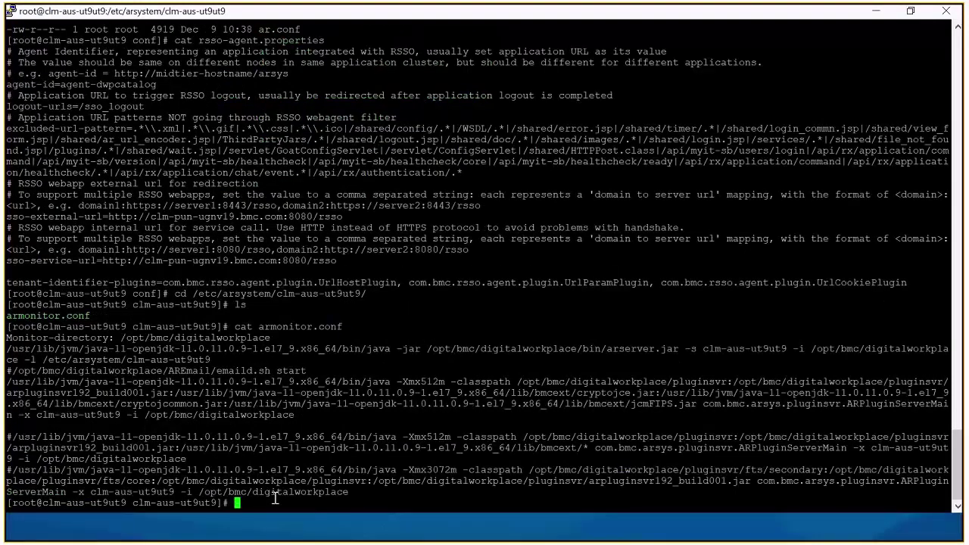
text(cd /opt/bmc)
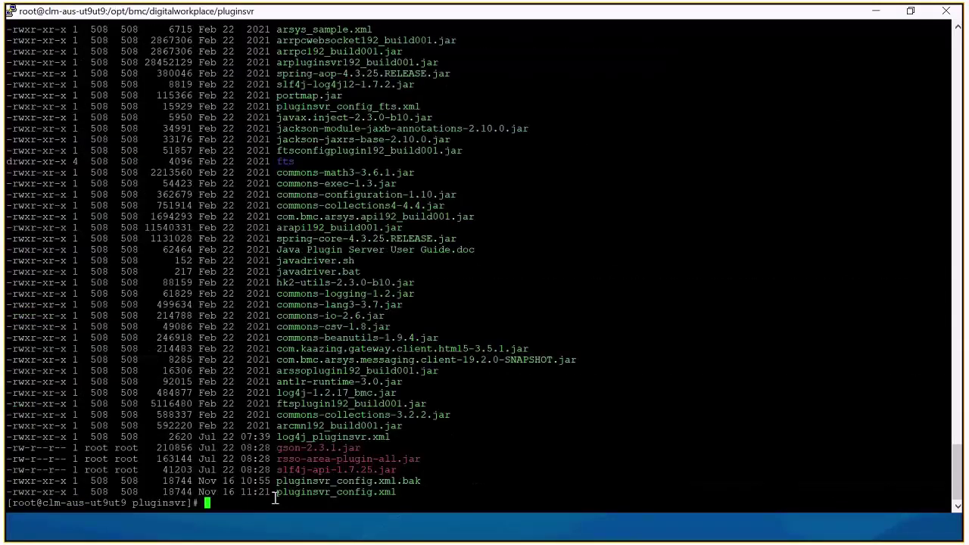
- Print pluginsvr_config.xml and highlight its ARSYS.AREA.RSSO plugin definition
double_click(351, 493)
key(ctrl+c)
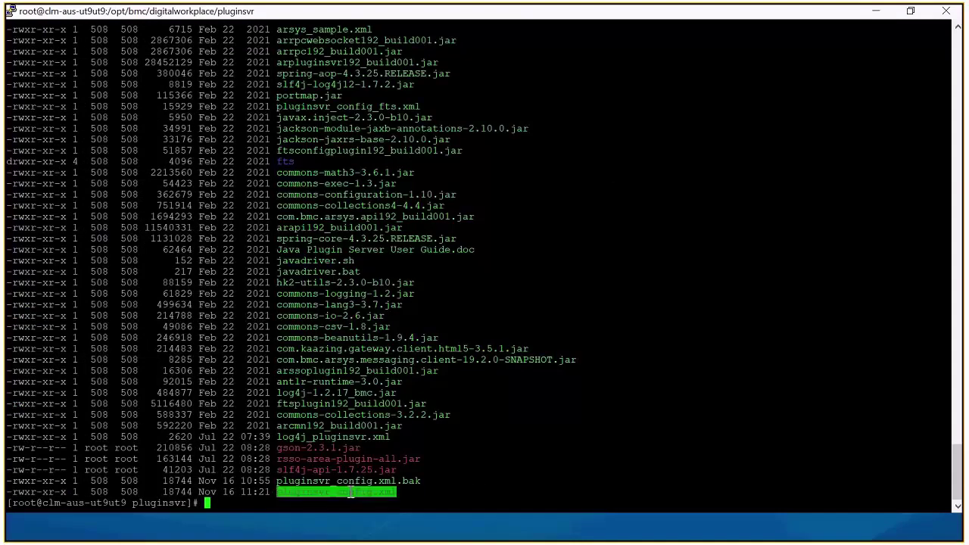
text(cat)
right_click(305, 502)
key(Return)
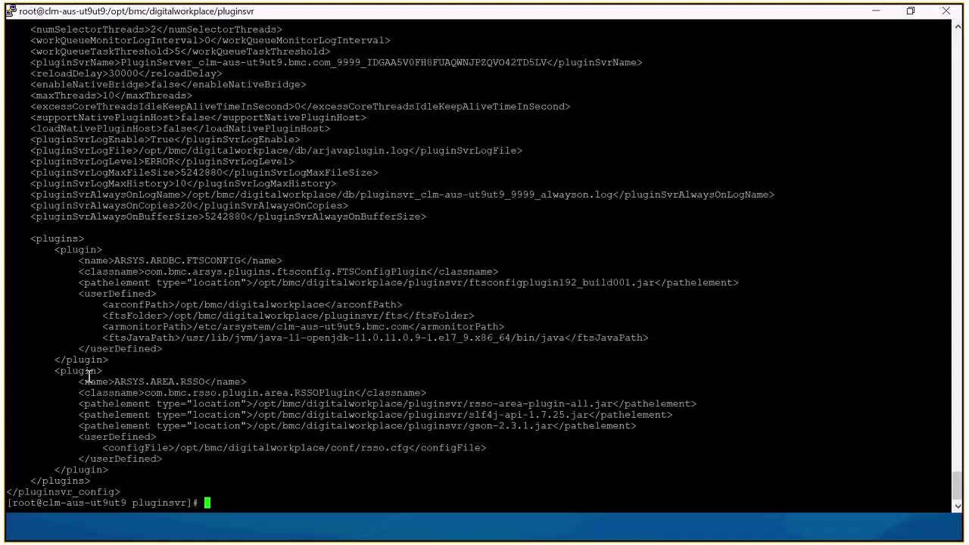
drag(79, 381, 650, 416)
click(336, 482)
- List the pluginsvr folder and print pluginsvr_config_fts.xml
text(ls)
key(Return)
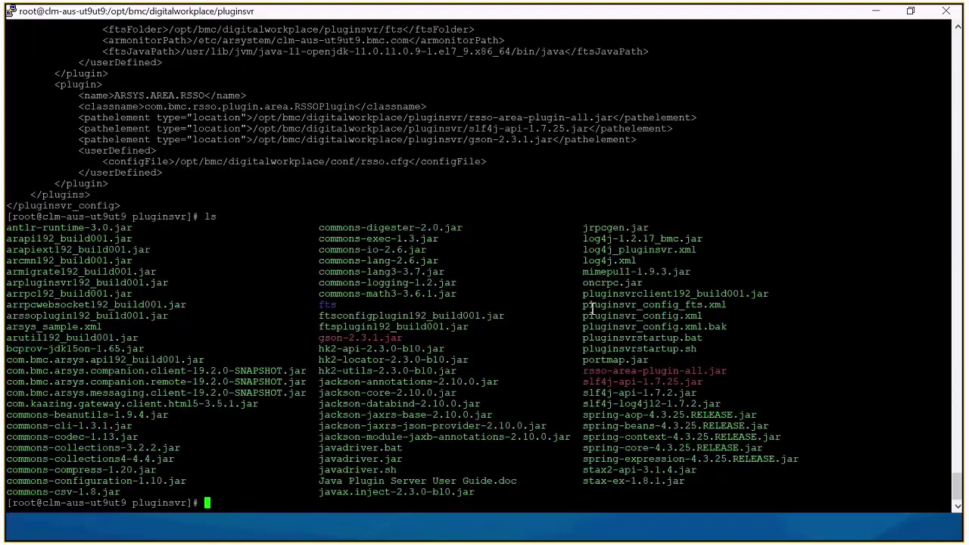
drag(581, 308, 732, 307)
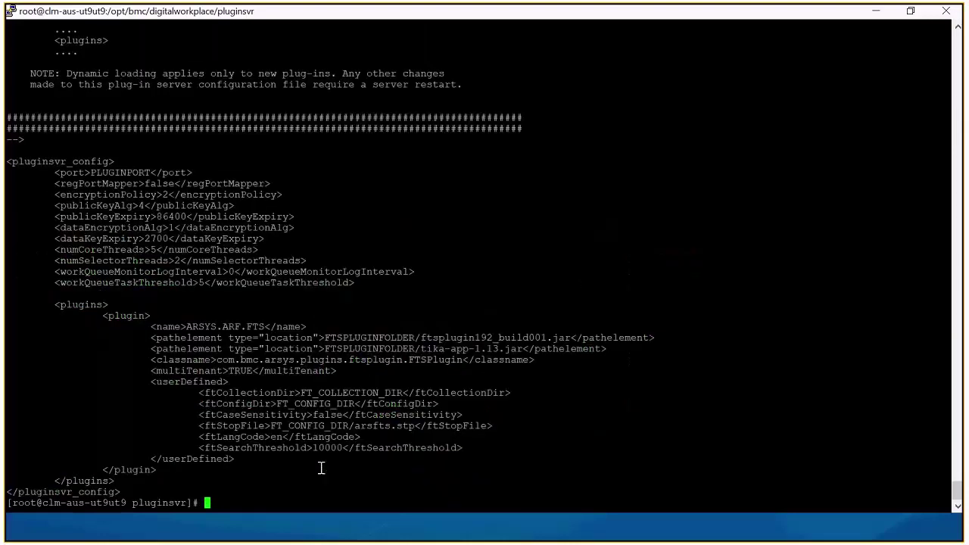
key(Return)
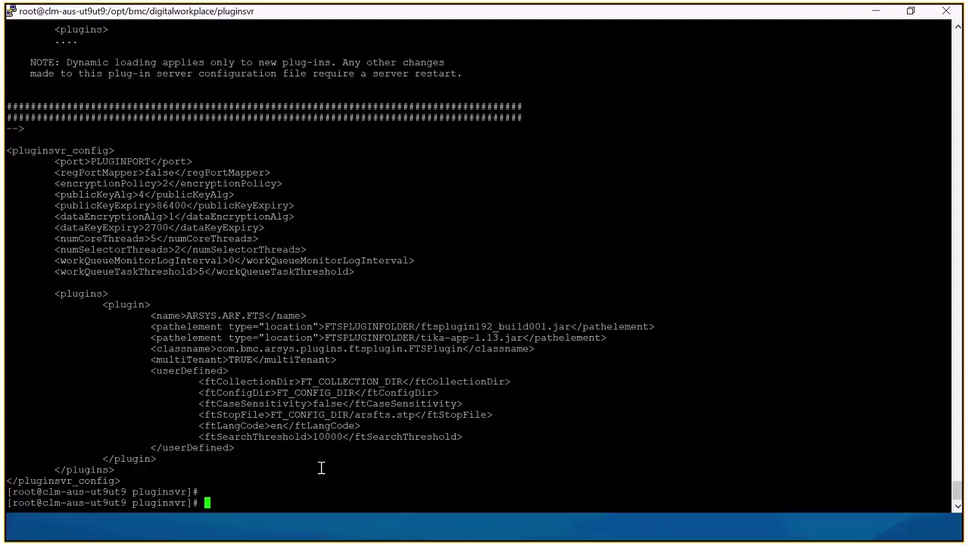
- List the Jetty etc folder by time, print jetty-http.xml, and mark its SSL port 8443
text(cd ..)
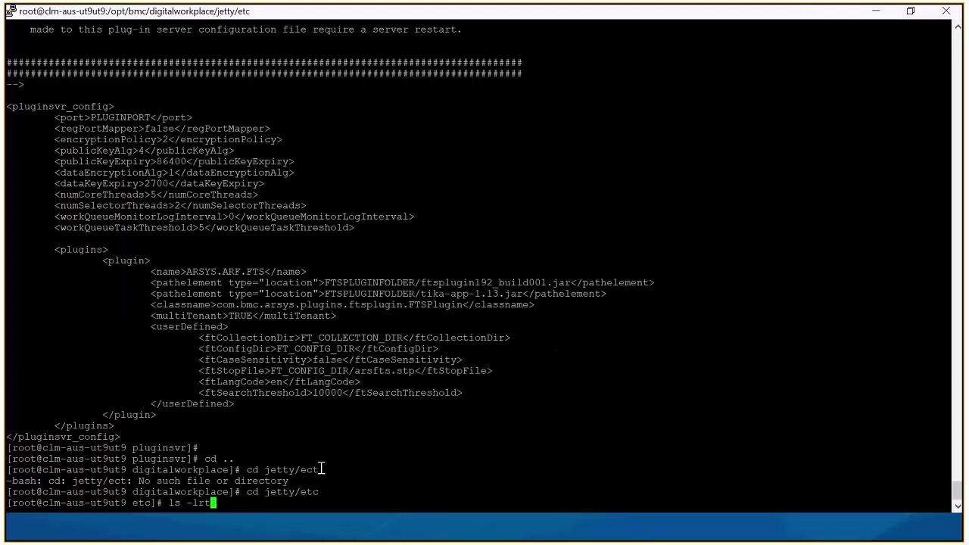
key(Return)
double_click(304, 458)
key(ctrl+c)
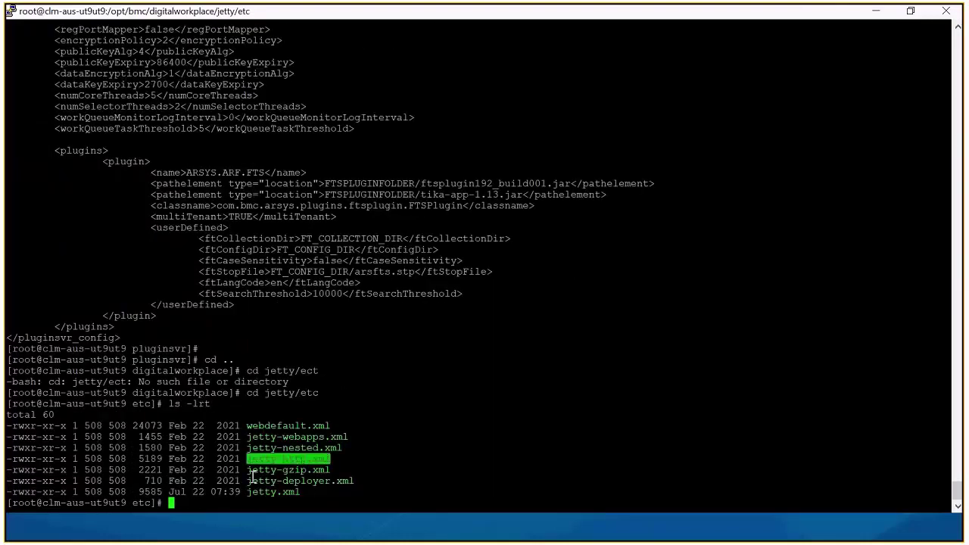
text(cat)
right_click(253, 474)
key(Return)
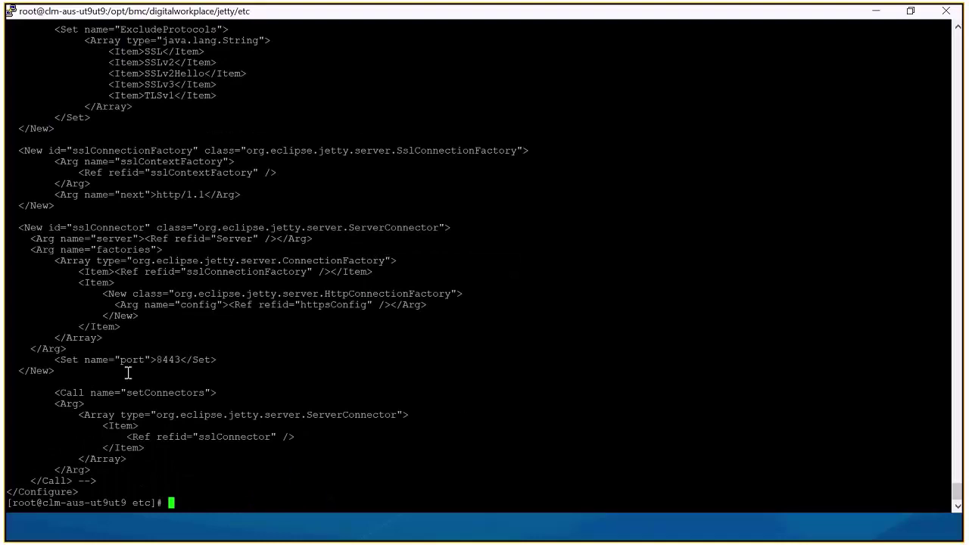
drag(140, 360, 194, 358)
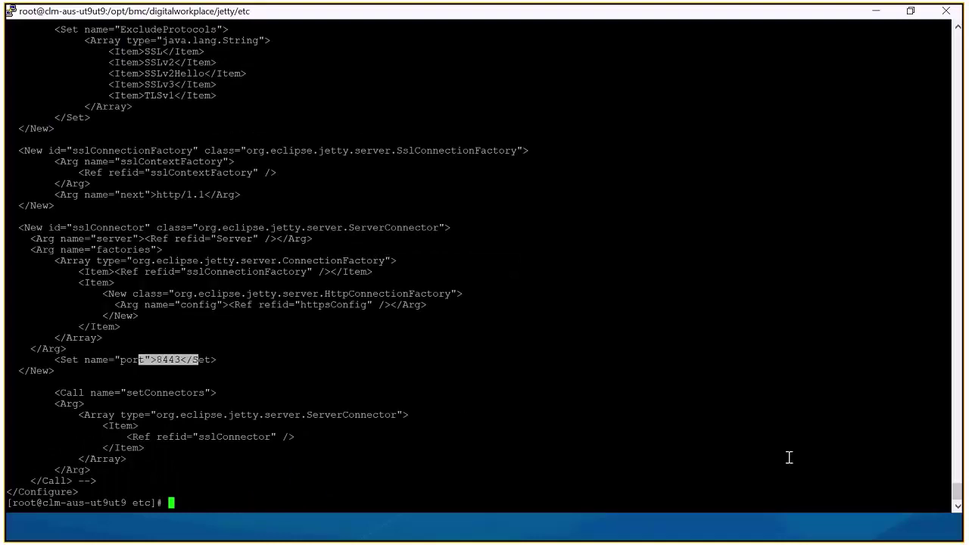
drag(957, 492, 956, 464)
drag(18, 305, 429, 390)
drag(957, 471, 956, 492)
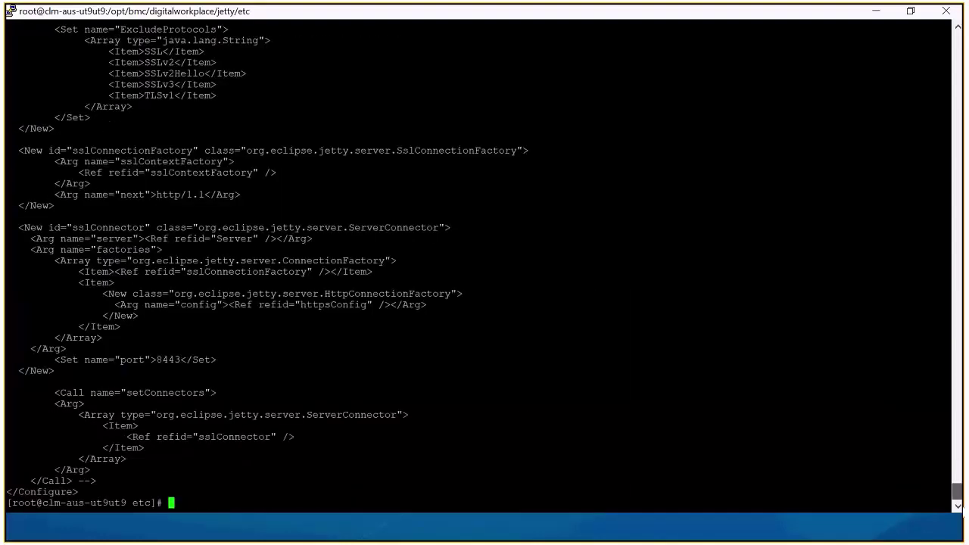
text(cd ..)
- Move up to digitalworkplace, enter sb/env, list it, and print set_script_variables.sh
text(/..)
key(Return)
text(cd sb/env)
key(Return)
text(ls)
key(Return)
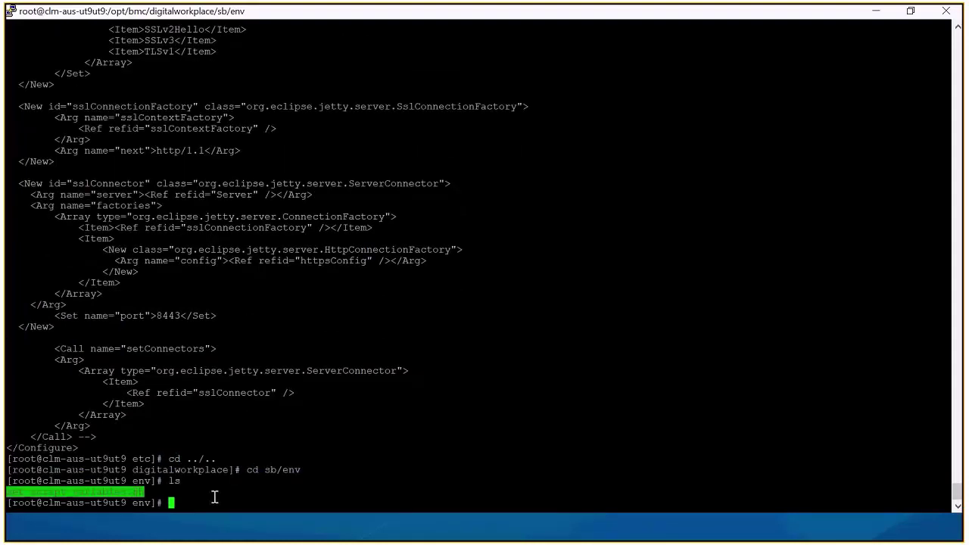
text(cat)
key(Tab)
key(Return)
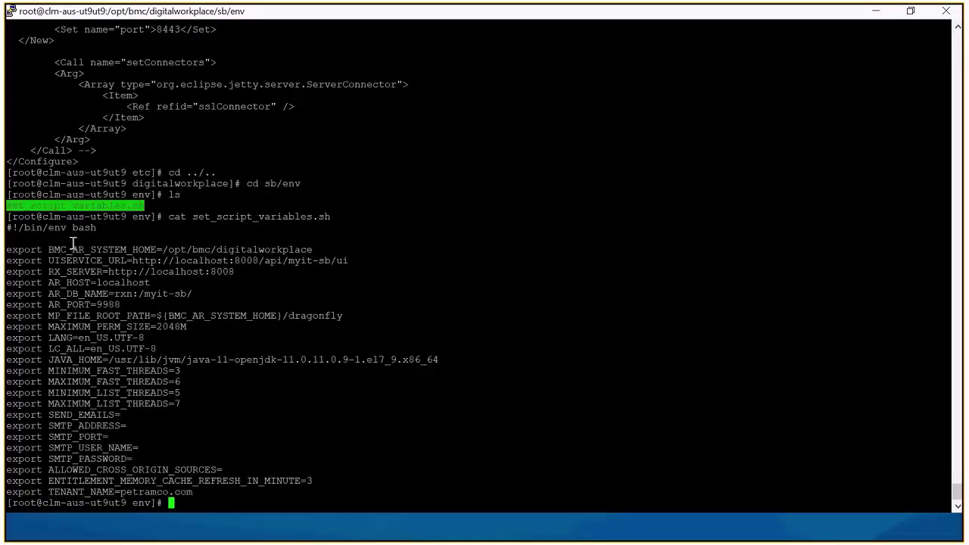
- Mark the UISERVICE_URL and RX_SERVER variables and their http scheme, then return to sb
double_click(56, 260)
click(56, 270)
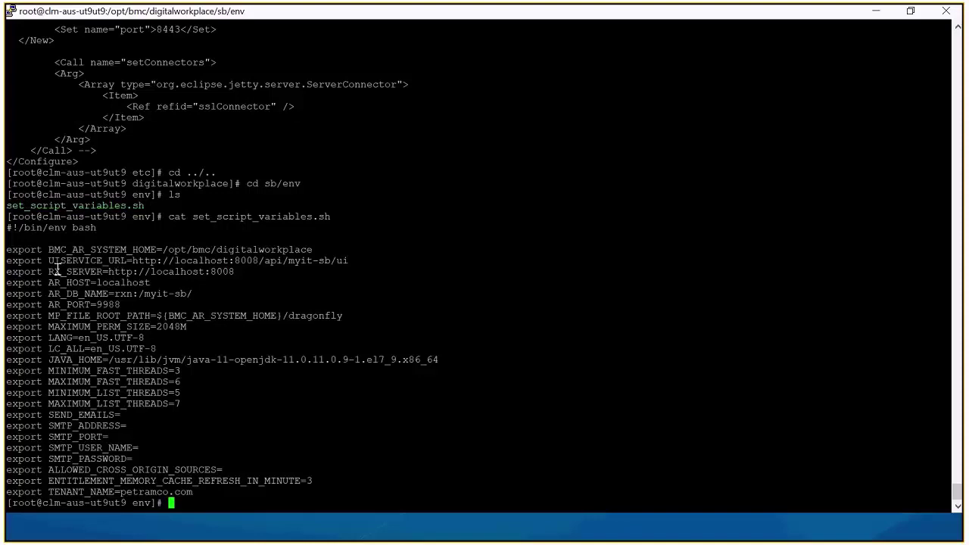
double_click(56, 270)
drag(45, 283, 175, 259)
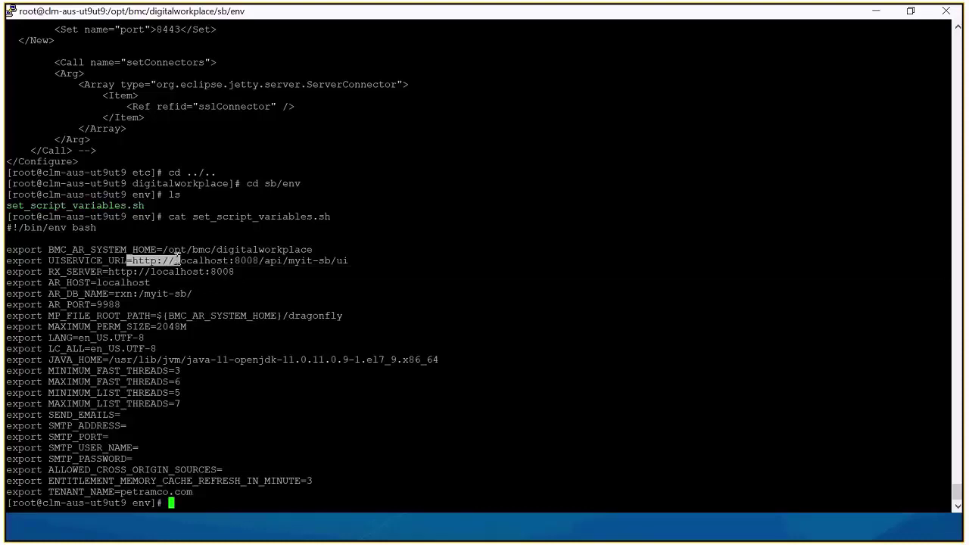
text(cd ..)
key(Return)
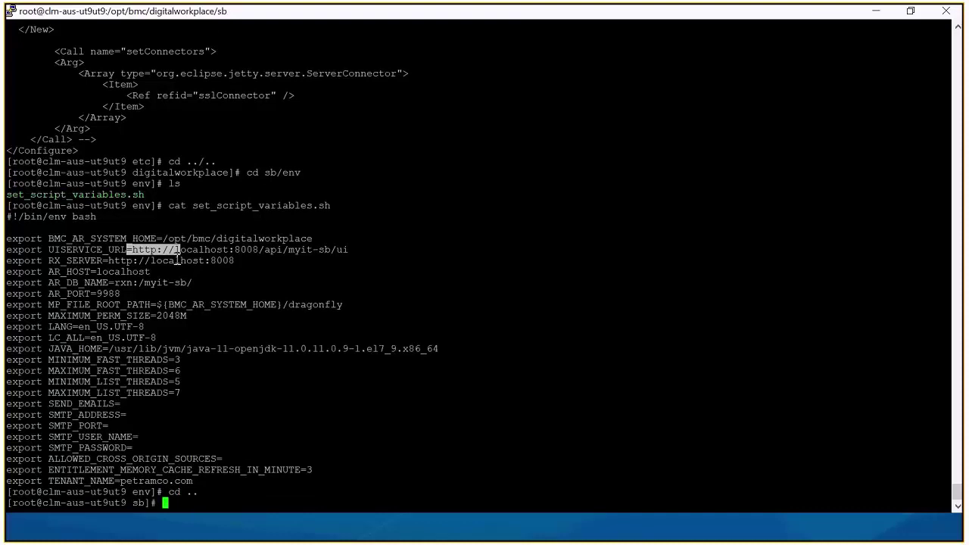
- Change into sb/rxscripts/bin and list its files
text(cd rxsx)
key(BackSpace)
text(c)
key(Tab)
text(bin)
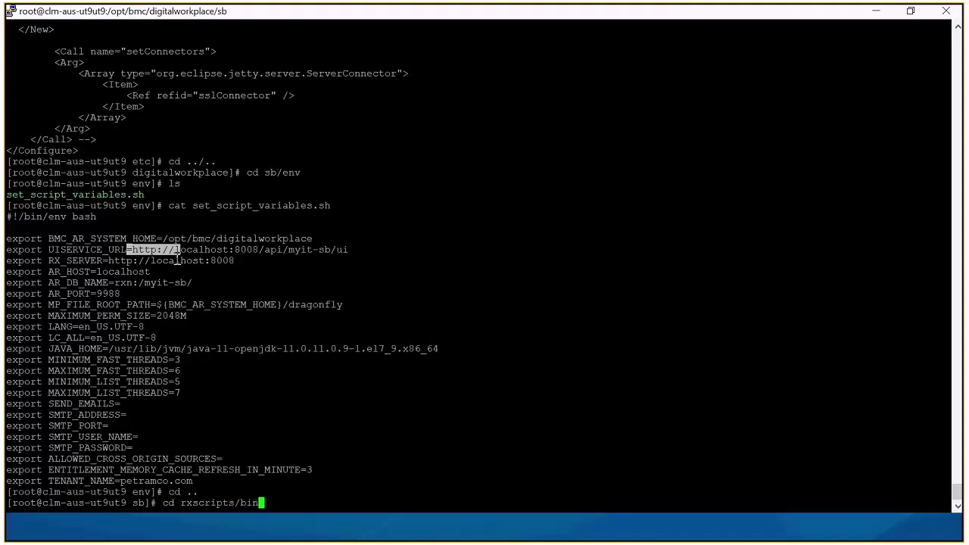
key(Return)
text(ls)
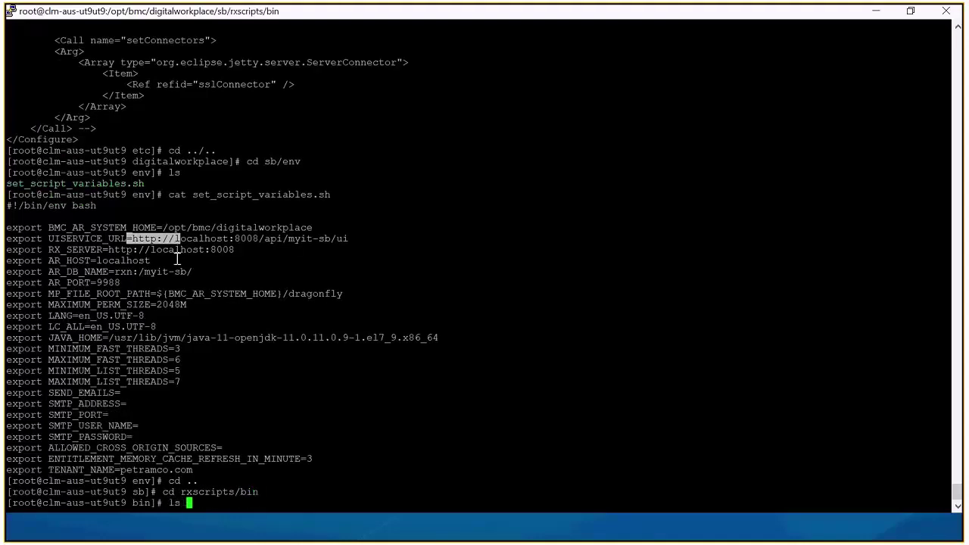
key(Return)
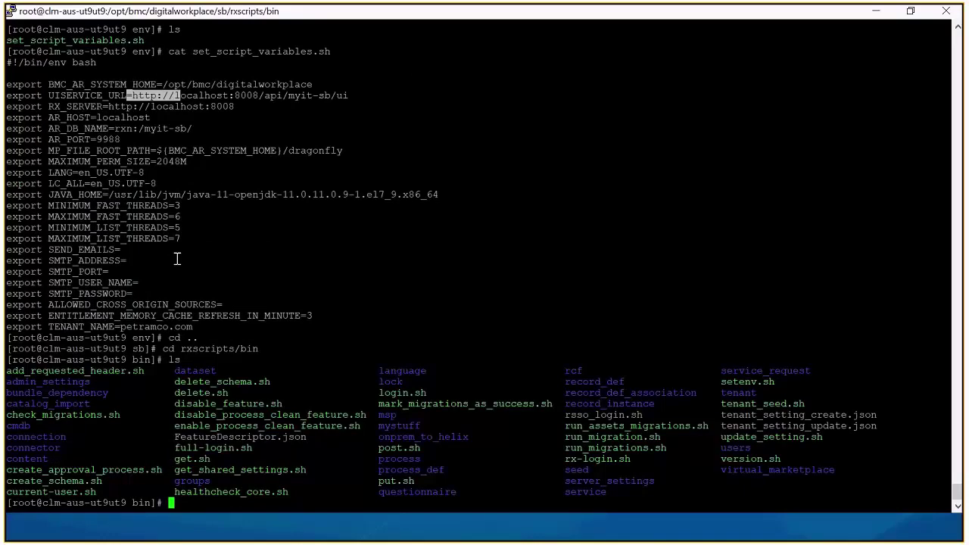
- Print setenv.sh and mark its rx_host localhost and rx_port 8008 values
double_click(747, 382)
key(ctrl+c)
text(cat)
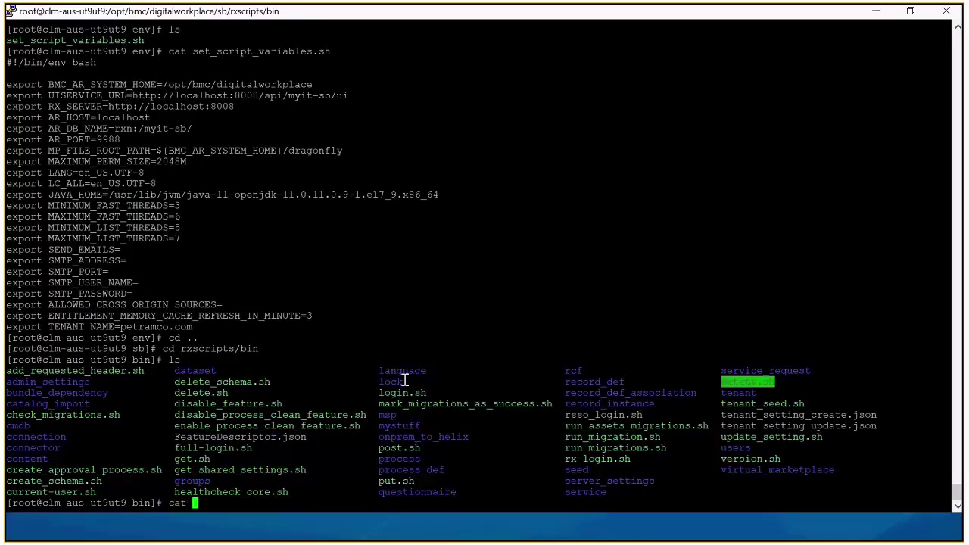
right_click(405, 380)
key(Return)
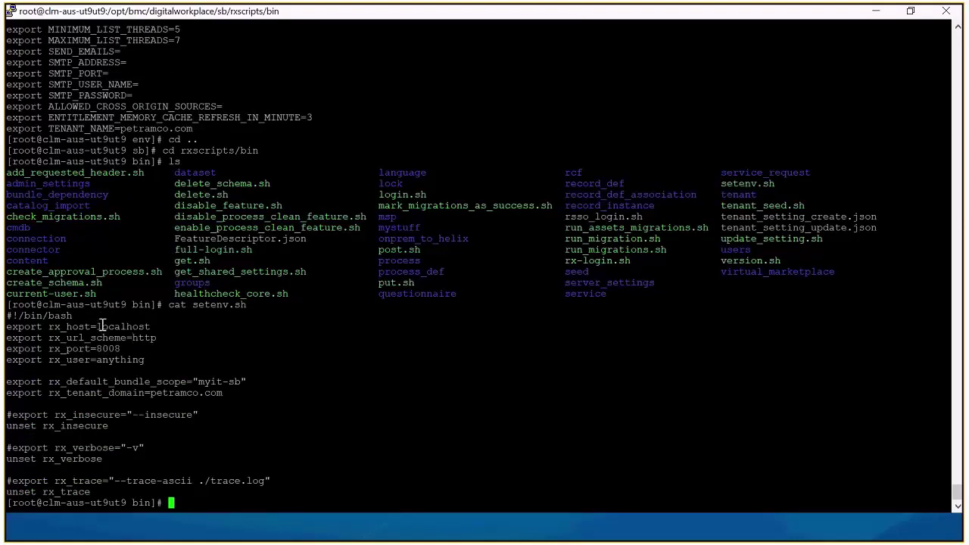
double_click(101, 327)
drag(97, 348, 121, 349)
- In /opt/bmc/digitalworkplace/bin, list the files and print arserverd.conf with cat
text(cd)
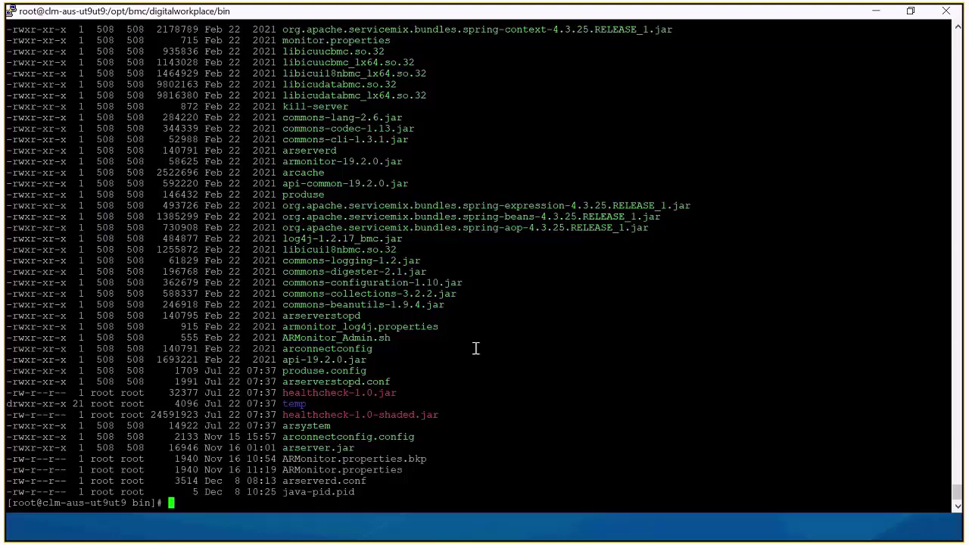
text(ls)
key(Return)
double_click(216, 381)
key(ctrl+c)
text(cat)
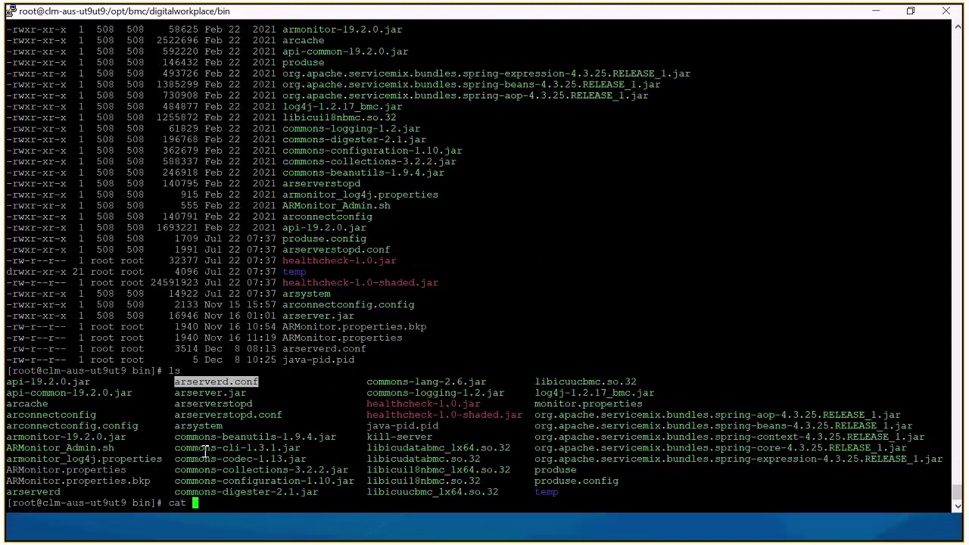
right_click(204, 451)
key(Return)
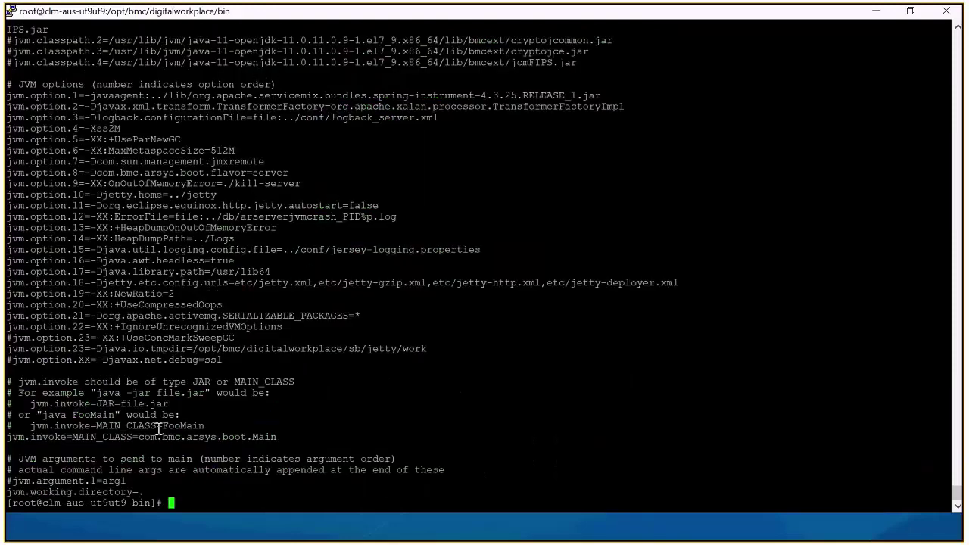
- Highlight the commented #jvm.option.XX=-Djavax.net.debug=ssl line, its XX placeholder and option number 23
drag(11, 359, 133, 362)
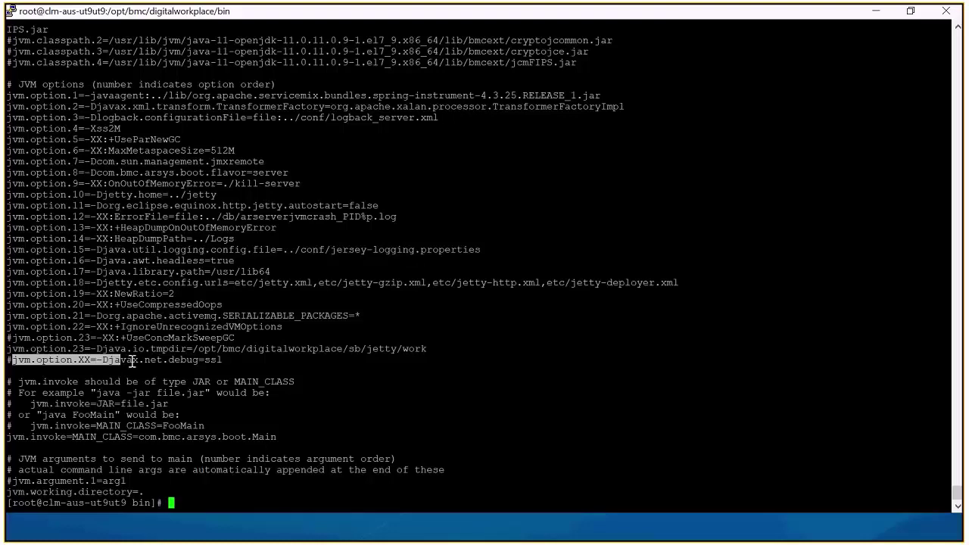
drag(229, 362, 157, 361)
mouse_move(79, 359)
mouse_down()
mouse_move(99, 357)
mouse_move(85, 353)
mouse_up()
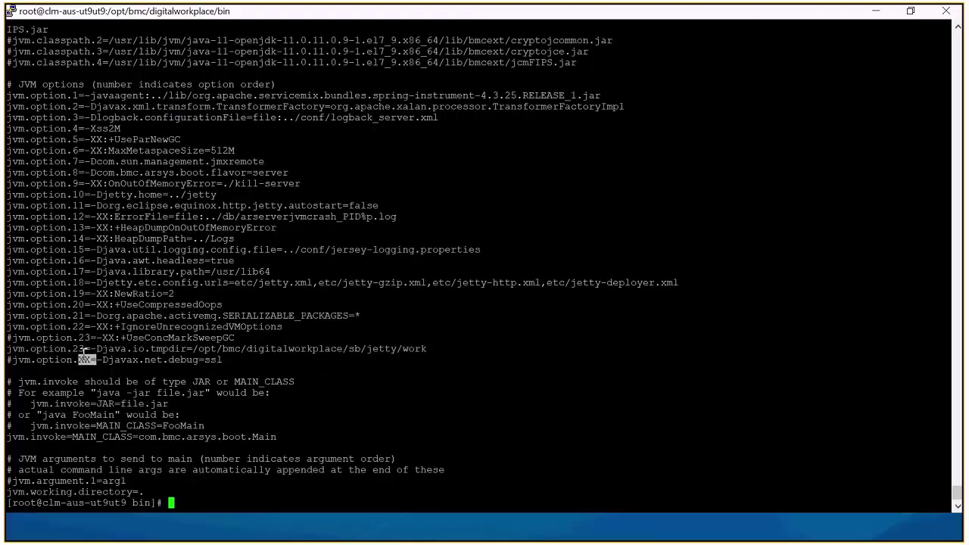
drag(76, 348, 102, 360)
click(83, 360)
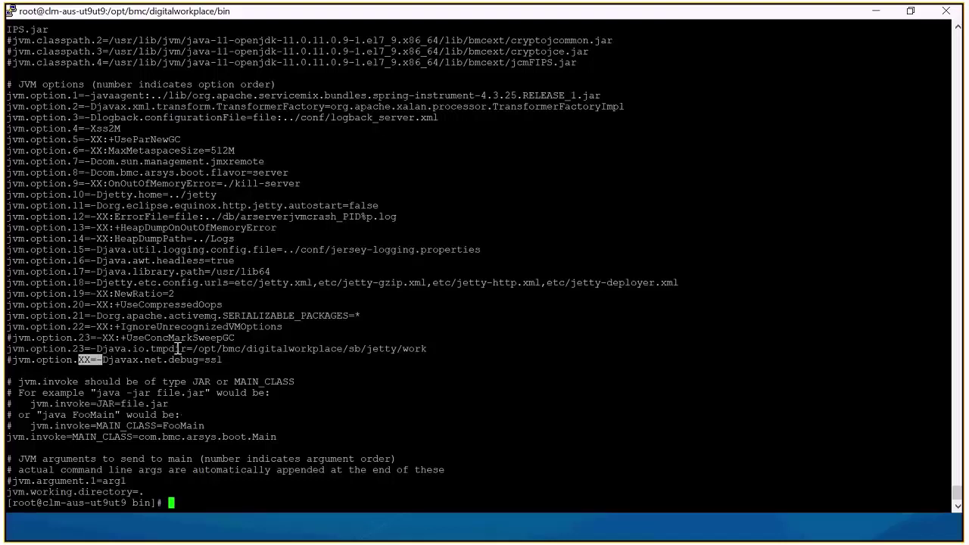